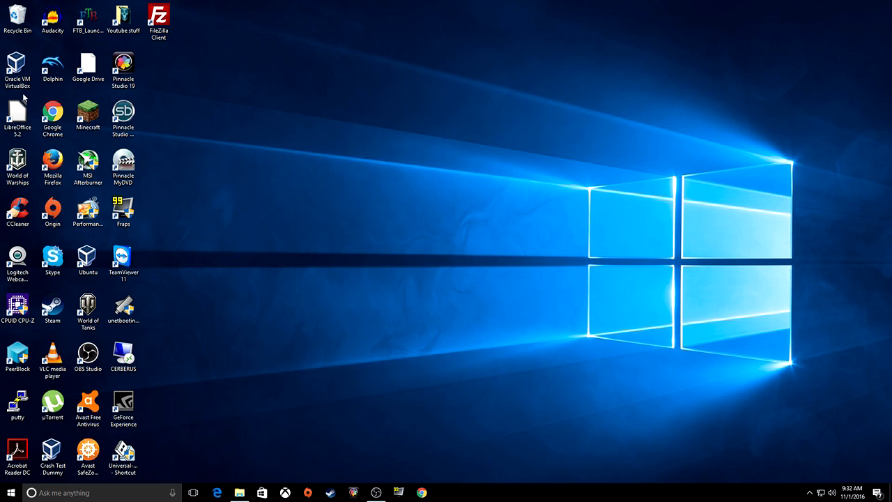
Open Oracle VM VirtualBox and create a desktop shortcut for the Ubuntu virtual machine
click(18, 70)
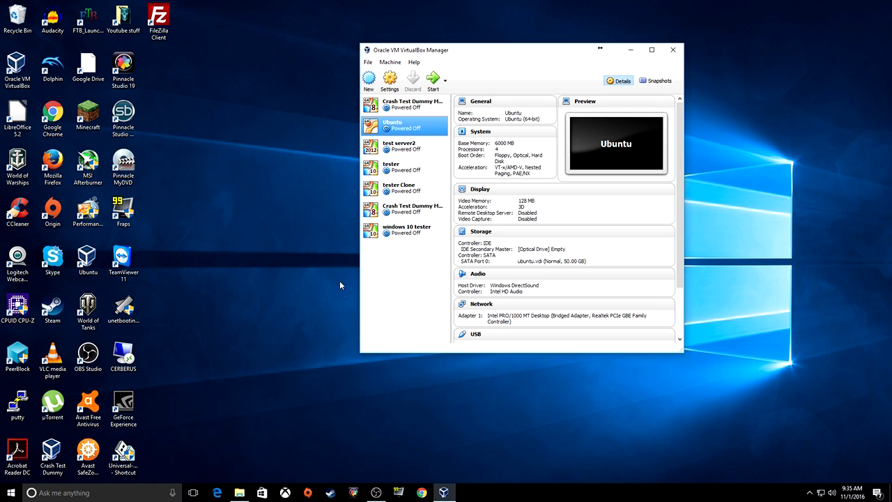
click(412, 104)
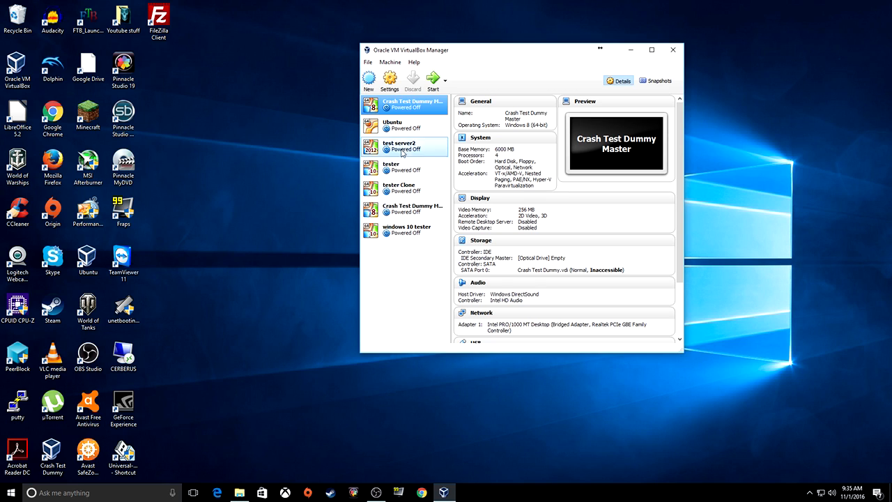
click(403, 125)
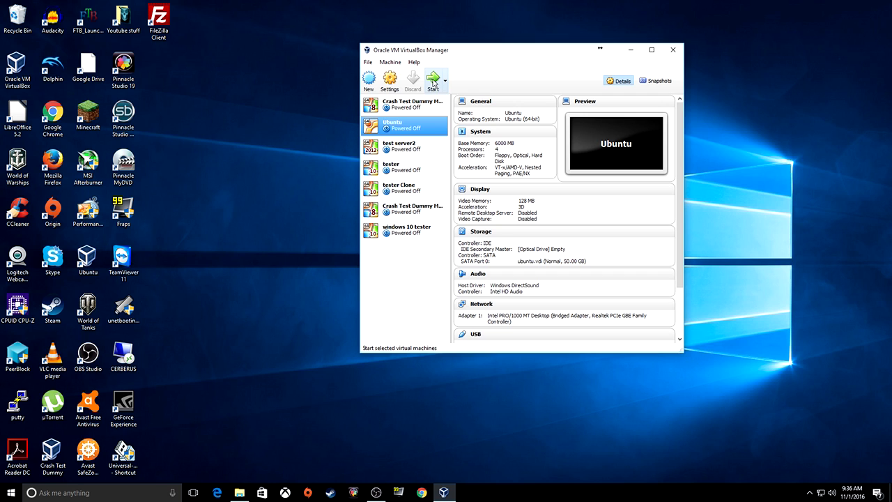
right_click(397, 129)
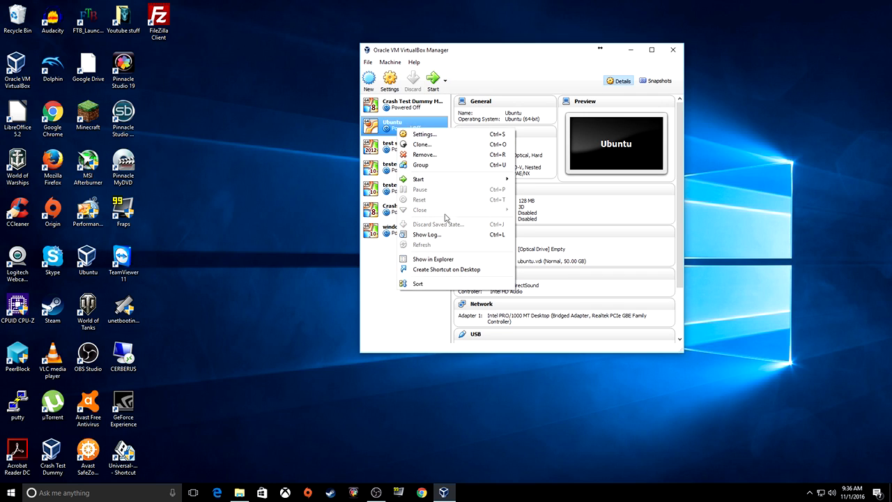
click(457, 270)
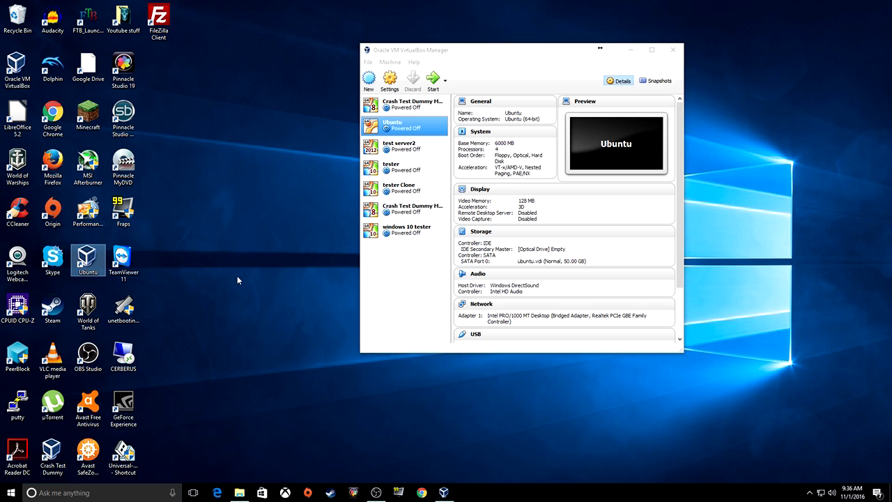
Start the Ubuntu virtual machine, switch it out of full screen, and place its window beside the VirtualBox Manager window
click(416, 119)
click(433, 83)
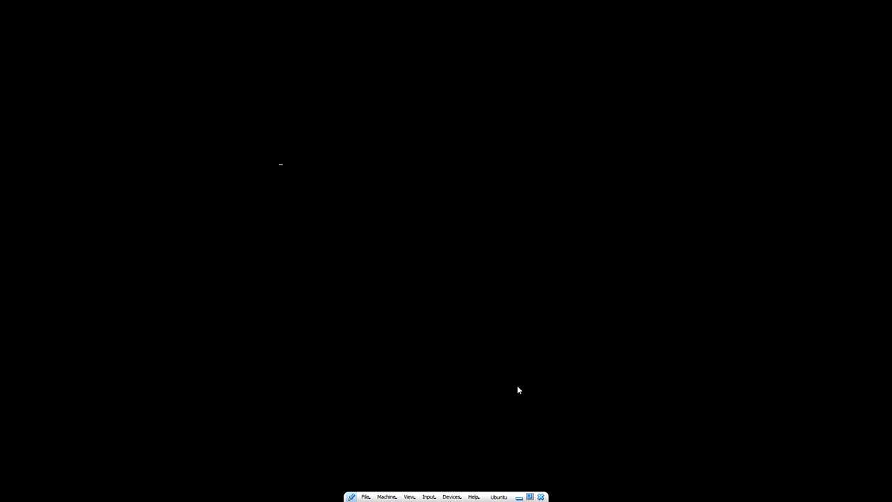
key(ctrl+f)
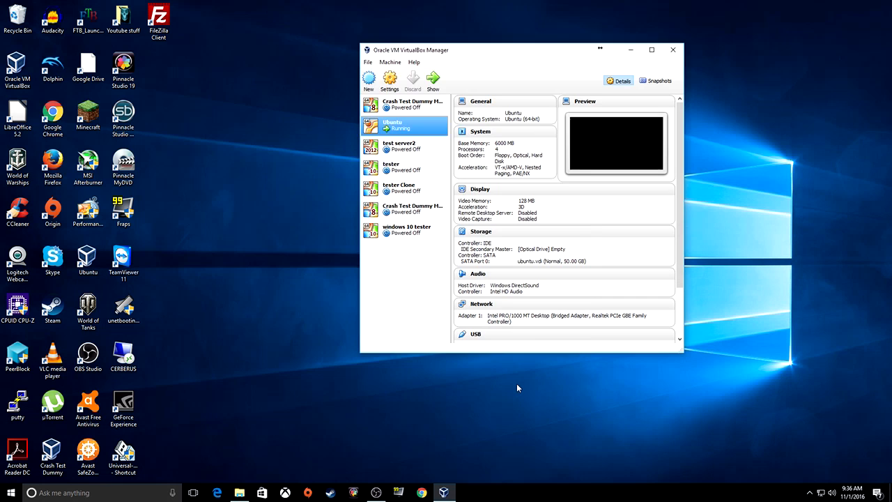
drag(437, 35, 226, 25)
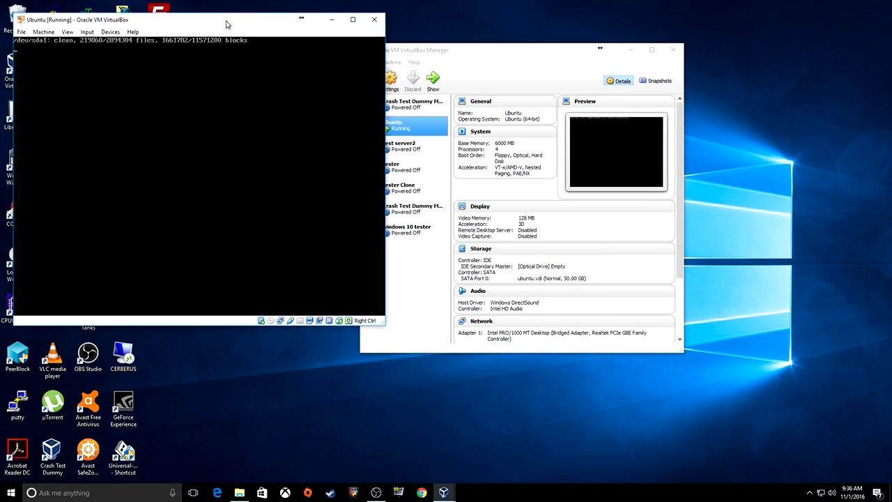
drag(527, 52, 621, 43)
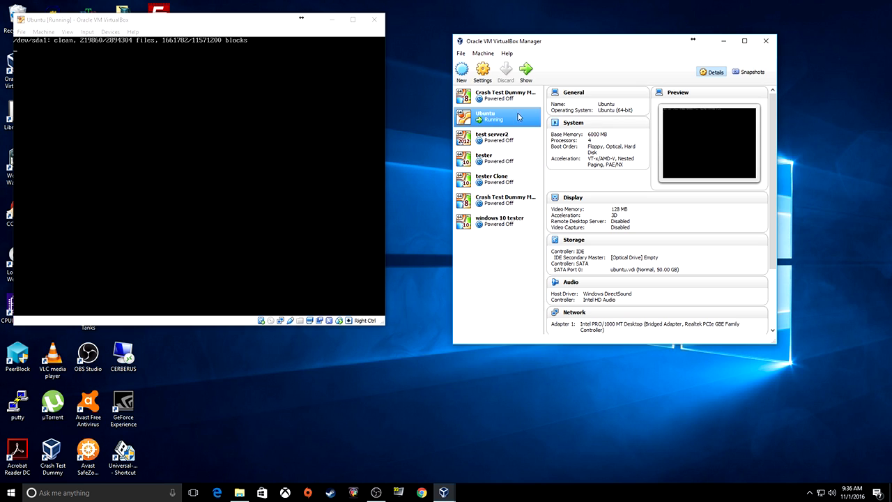
Open the Ubuntu machine's settings and review the System motherboard and processor options
click(483, 70)
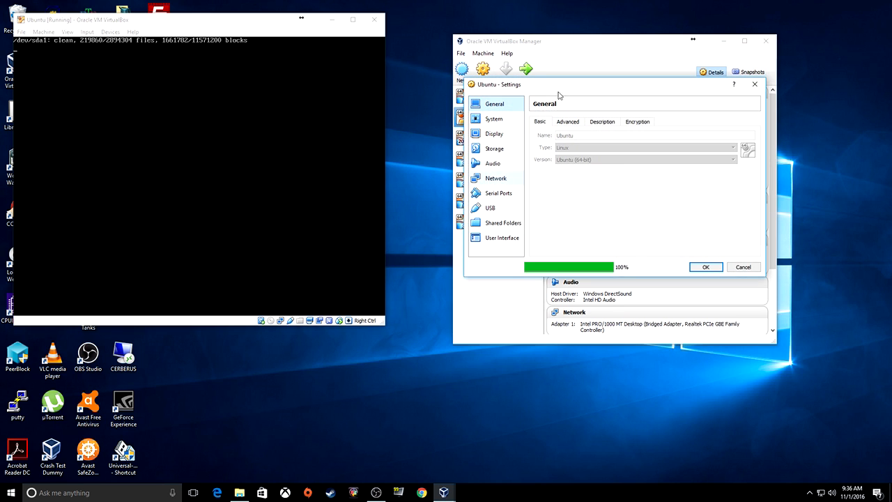
click(753, 84)
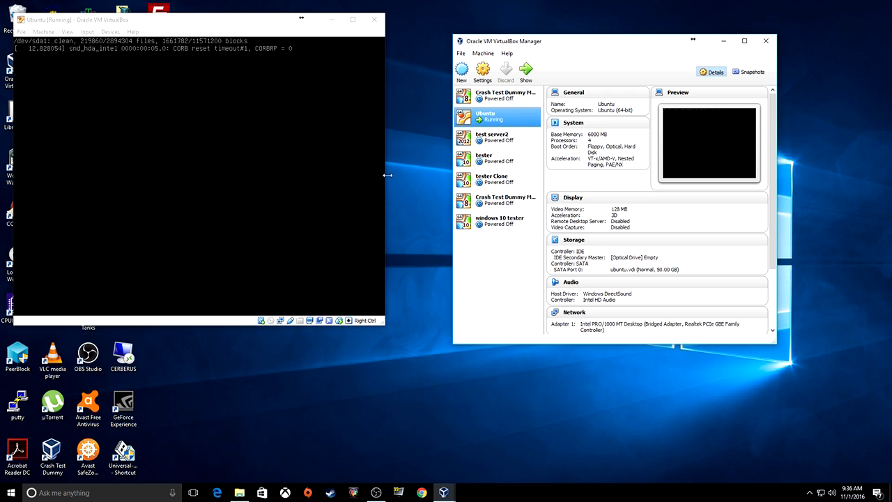
click(483, 69)
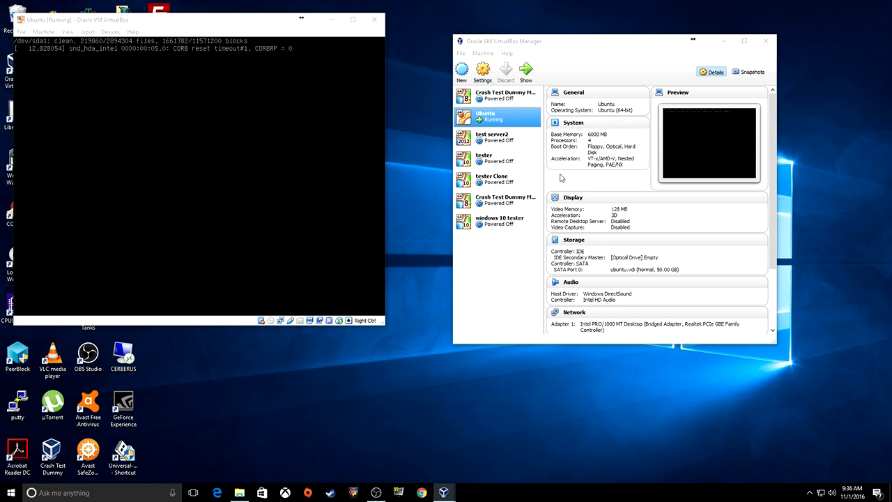
click(499, 120)
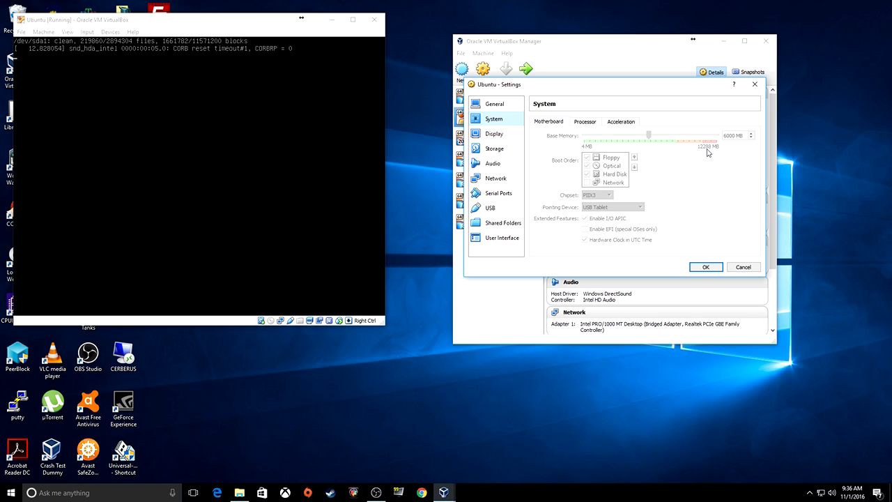
click(585, 122)
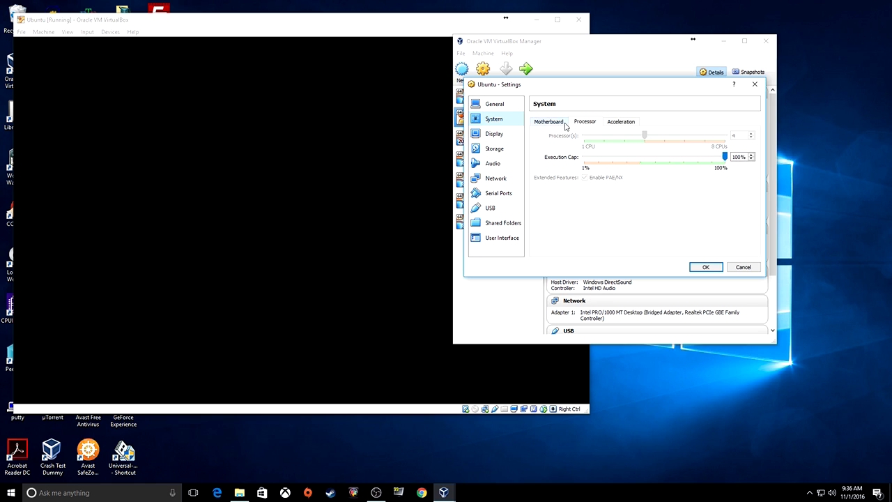
click(561, 124)
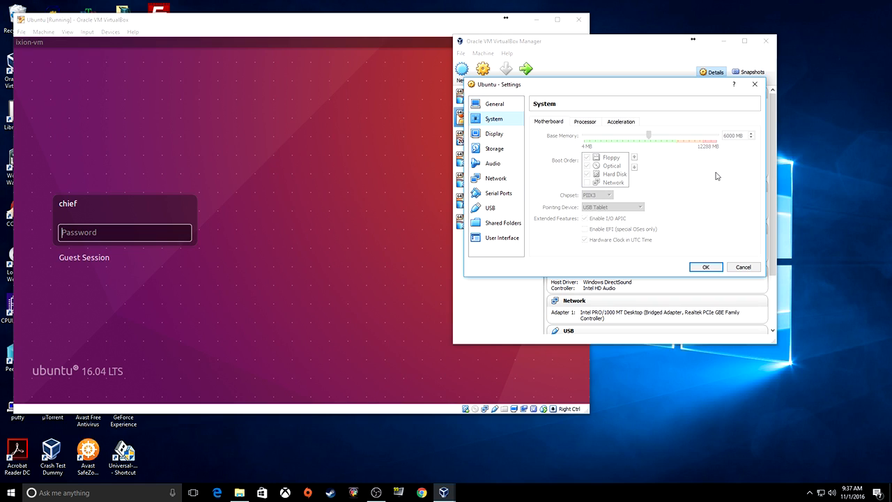
Check the host computer's CPU and memory performance in Task Manager, and close it
right_click(686, 493)
click(746, 453)
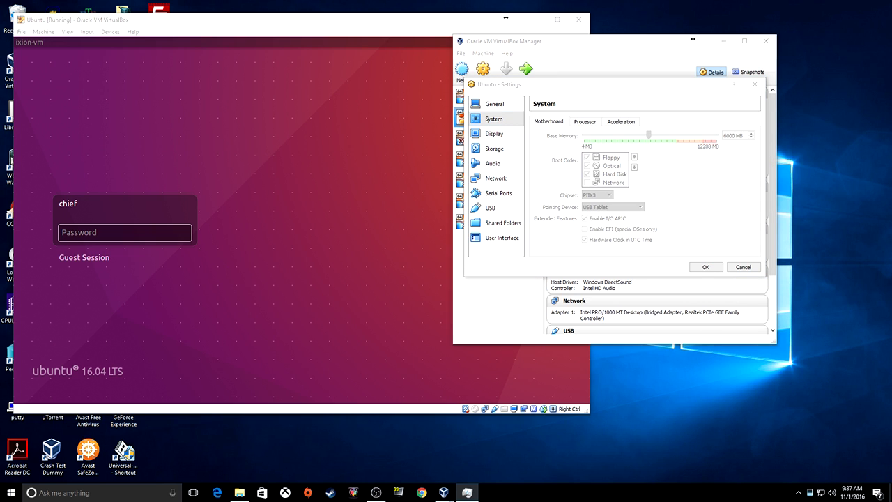
drag(582, 89, 466, 90)
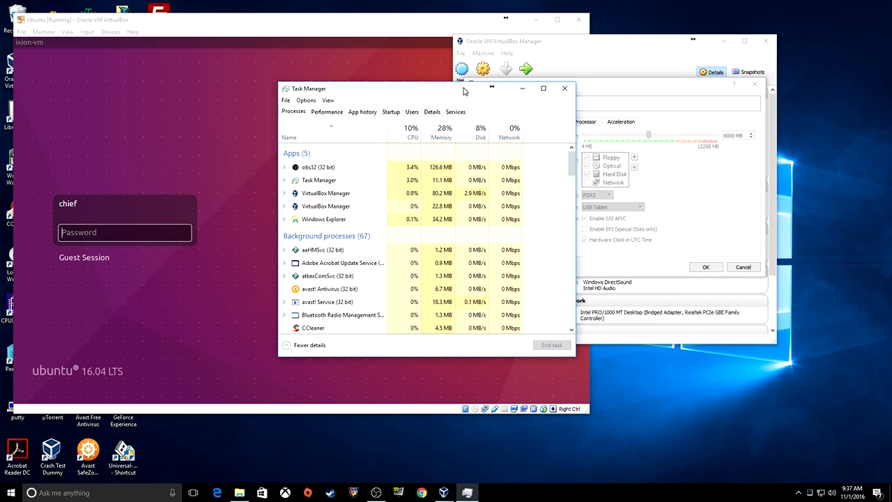
click(330, 113)
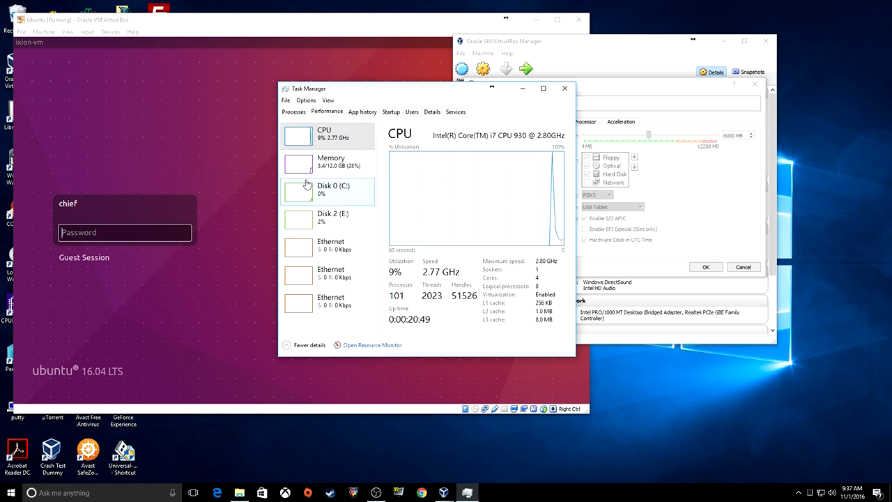
click(331, 162)
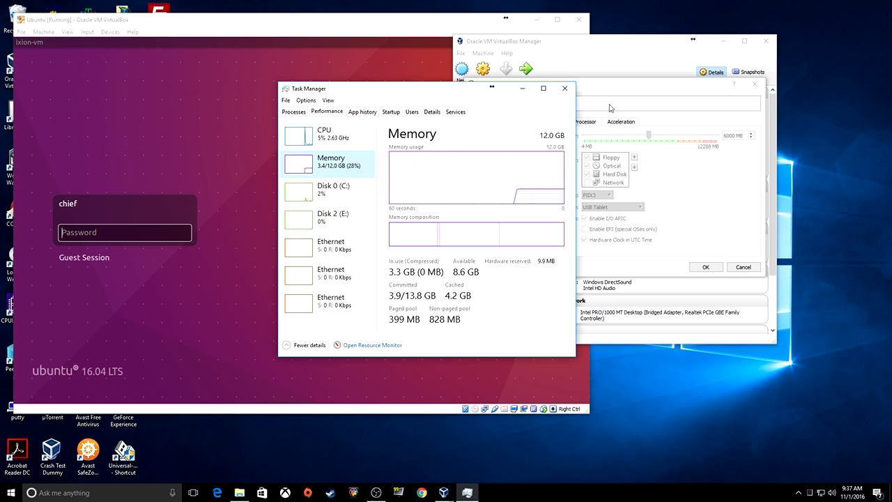
click(565, 88)
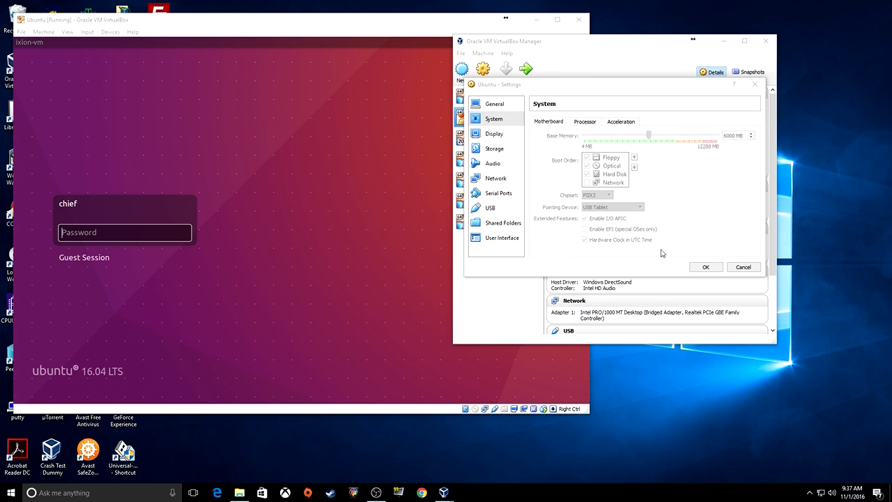
Review the Ubuntu machine's processor options and its display settings
click(726, 197)
click(577, 124)
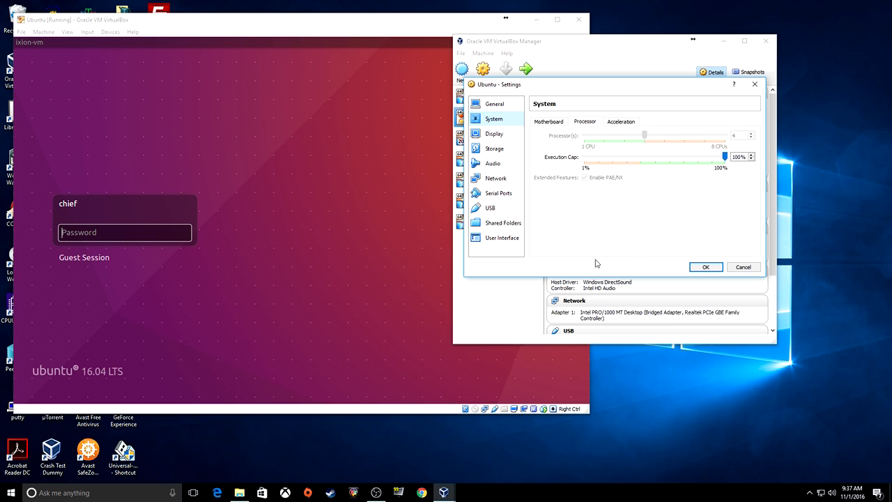
click(491, 133)
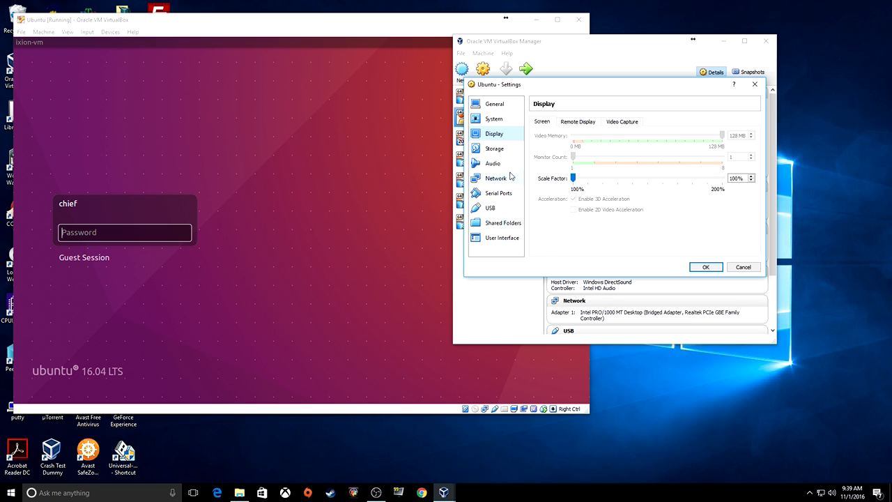
Examine the Ubuntu machine's storage settings, including the disk file choices for the empty optical drive and the details of the ubuntu.vdi hard disk
click(507, 152)
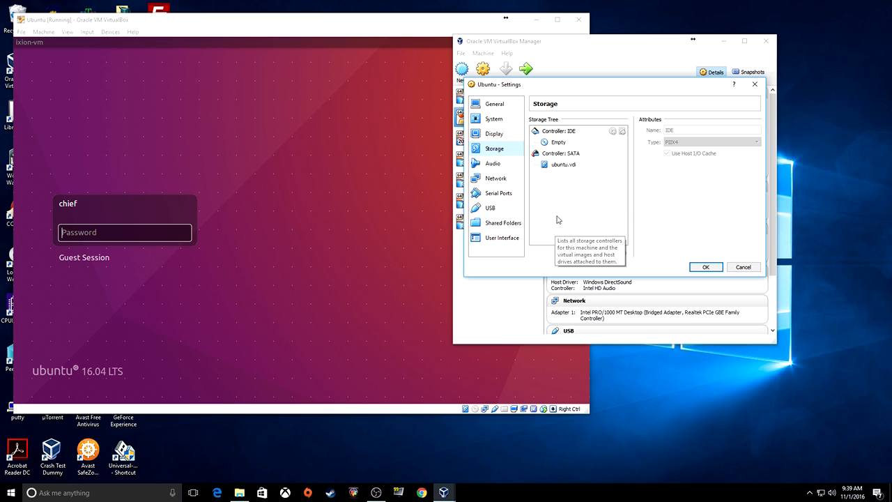
click(555, 143)
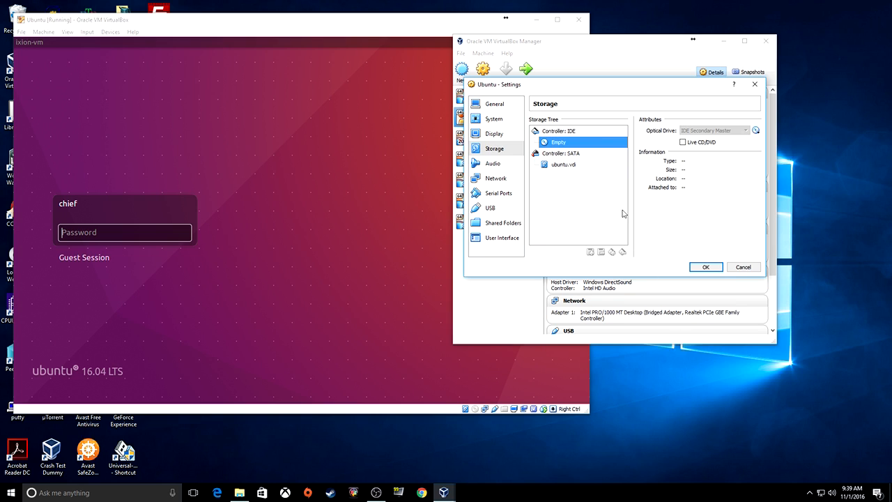
click(757, 132)
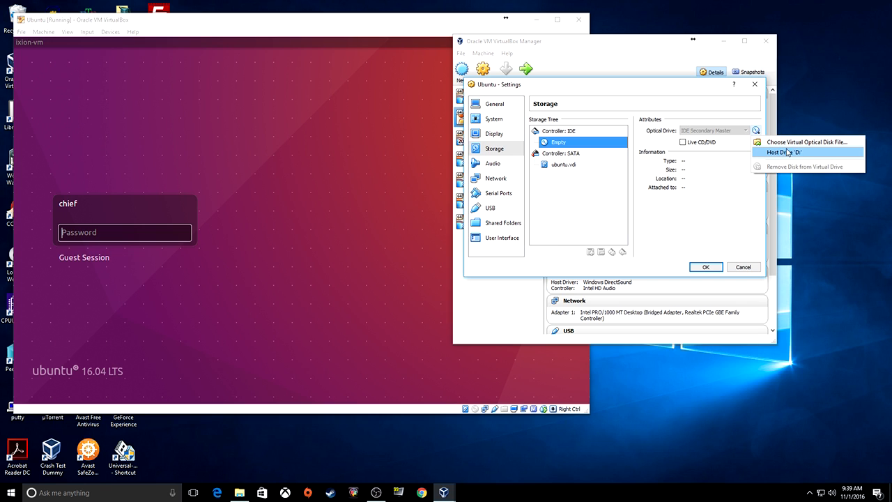
click(831, 142)
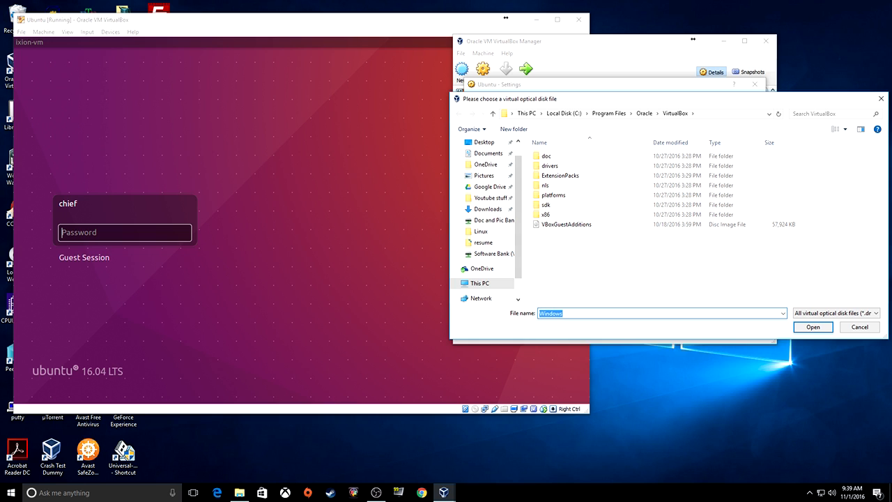
click(557, 224)
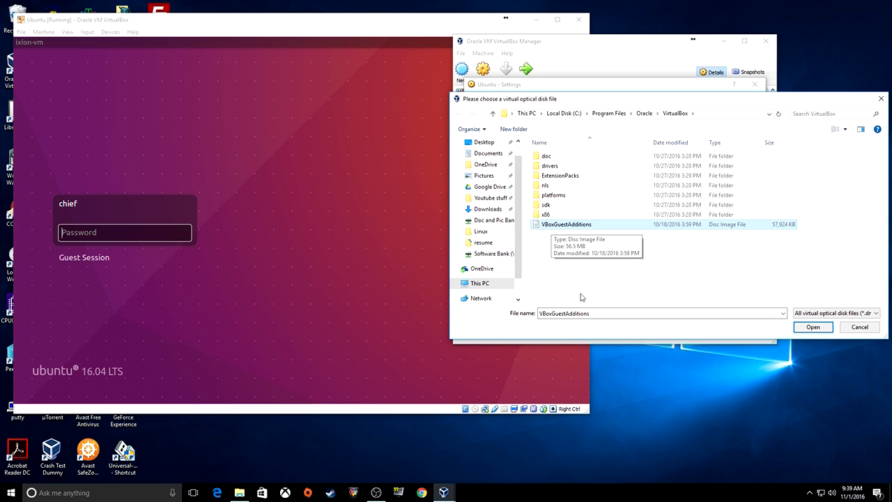
click(851, 328)
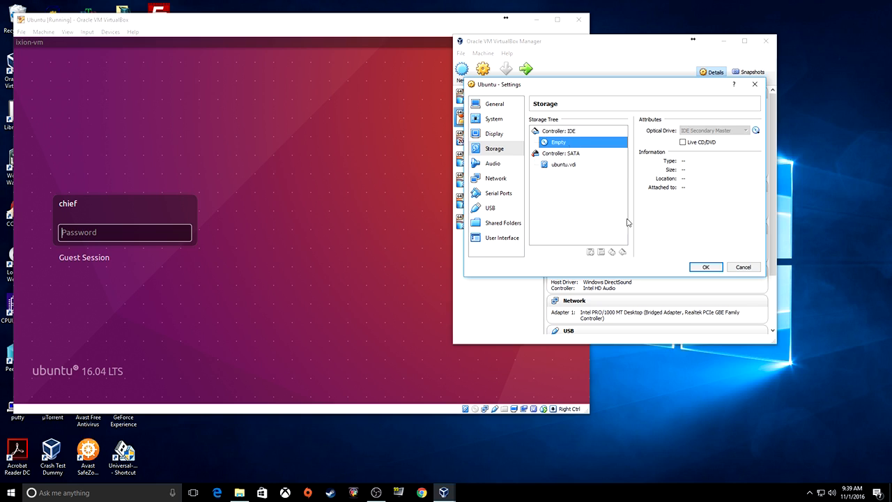
click(683, 144)
click(683, 144)
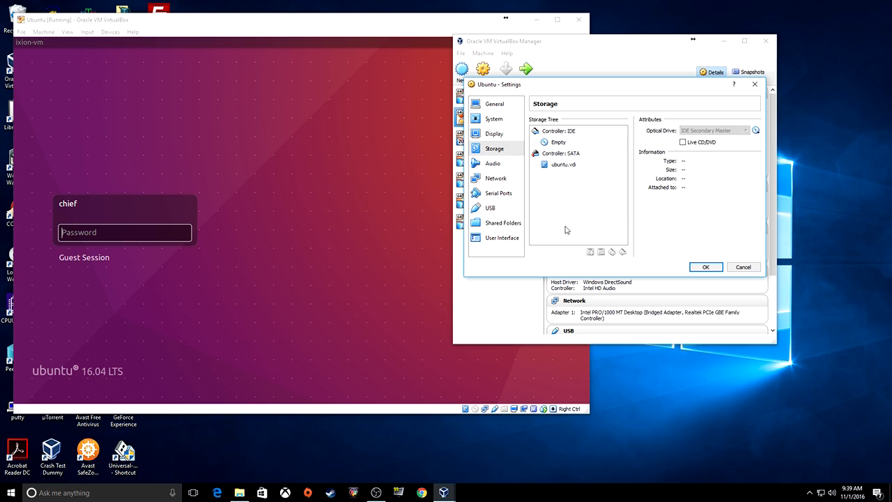
click(555, 163)
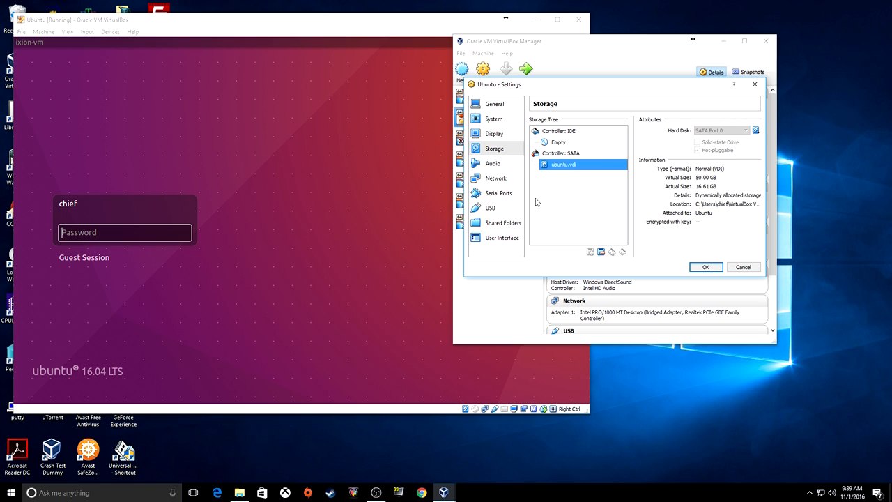
Review the Ubuntu machine's audio settings and its network adapter settings, including the attachment types and the bridged adapter choices
click(492, 165)
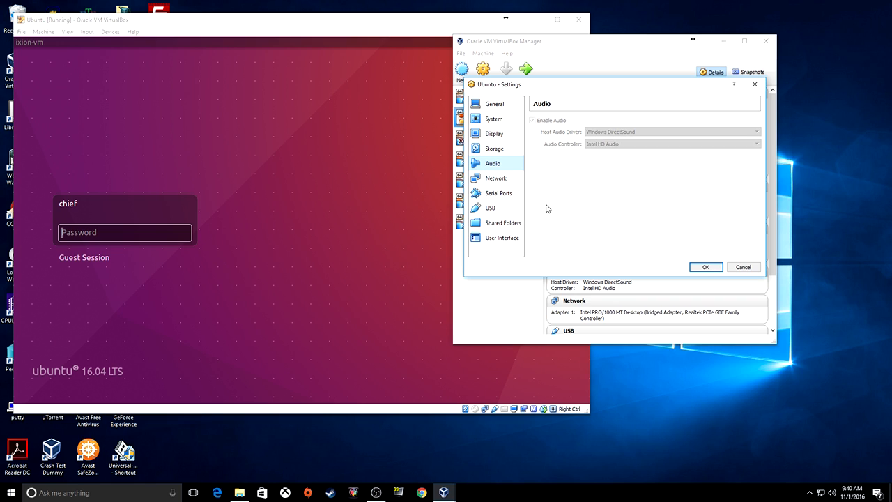
click(497, 180)
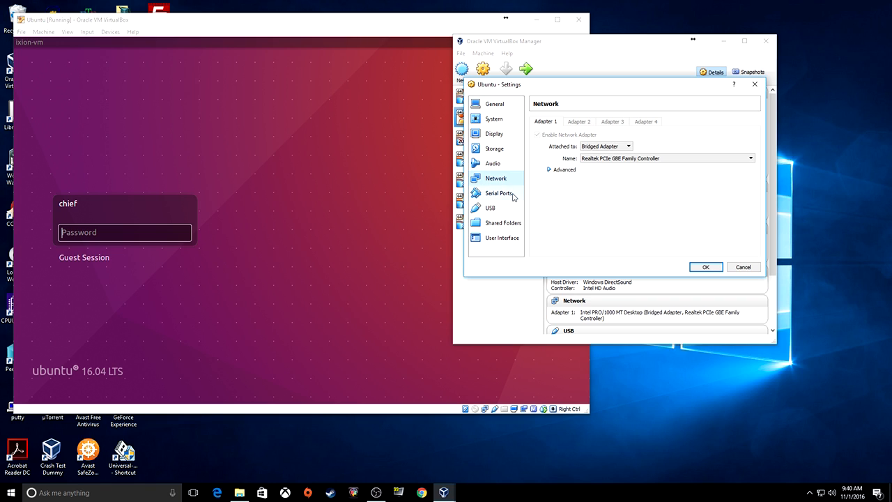
click(613, 147)
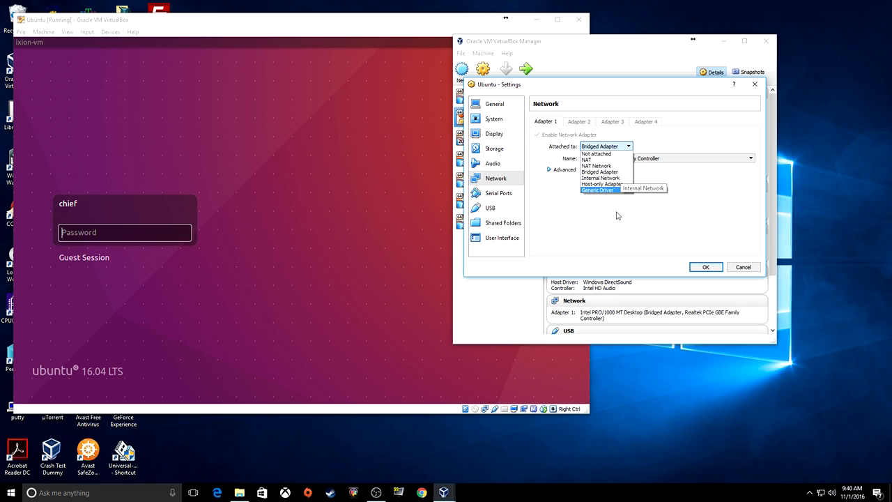
click(607, 232)
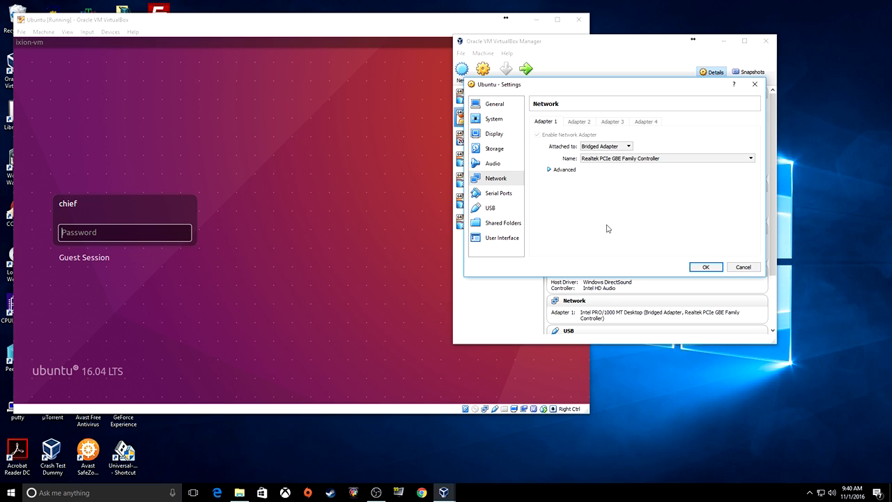
click(617, 158)
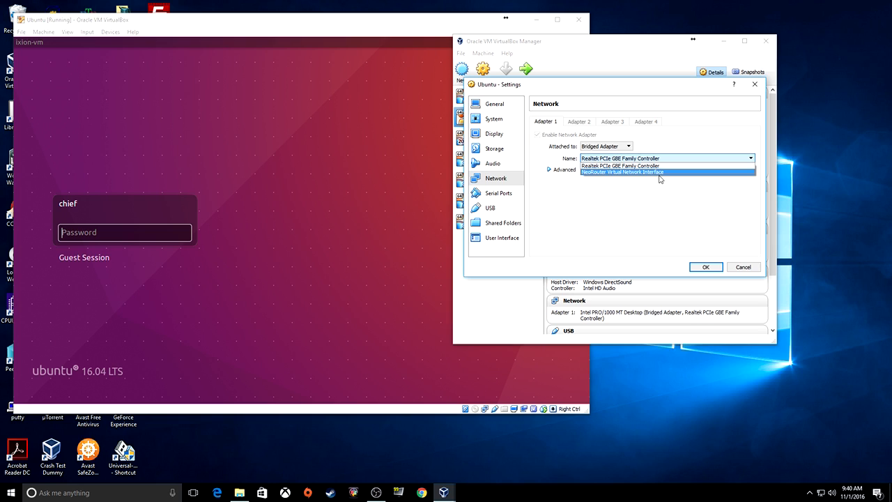
click(637, 165)
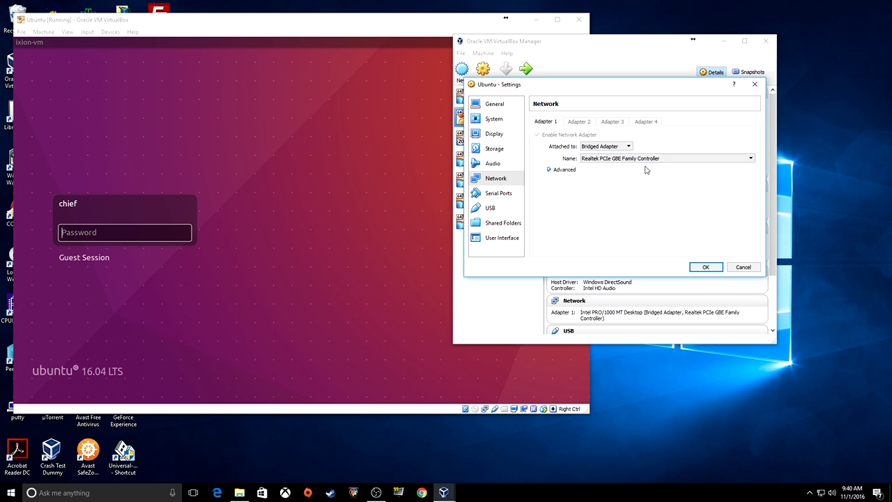
Review the Ubuntu machine's serial port, USB and shared folder settings, including the description of the shared folders list
click(494, 194)
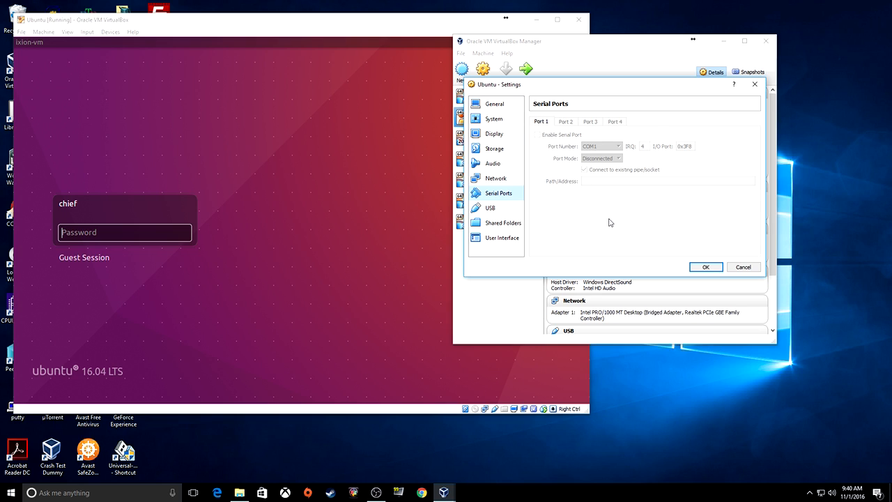
click(507, 209)
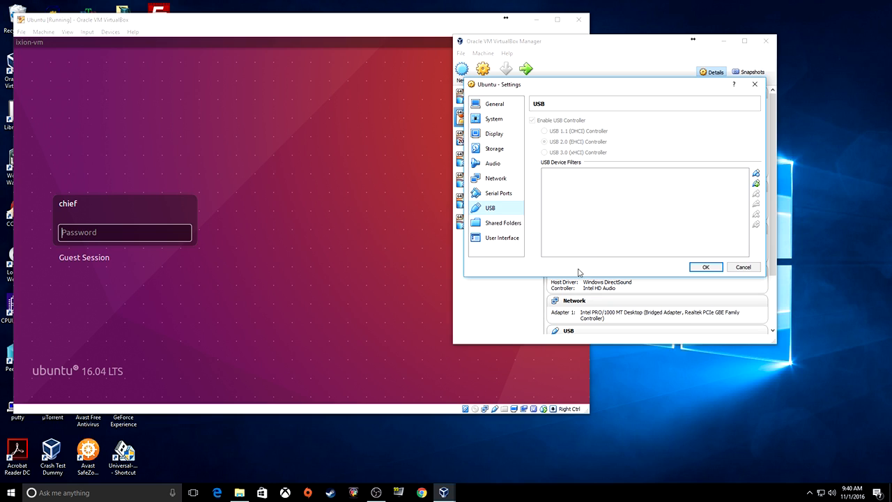
click(499, 223)
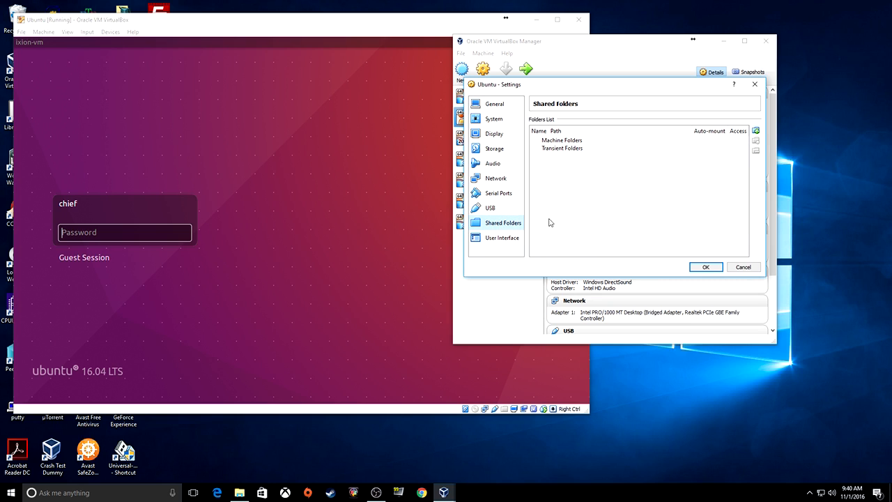
click(568, 141)
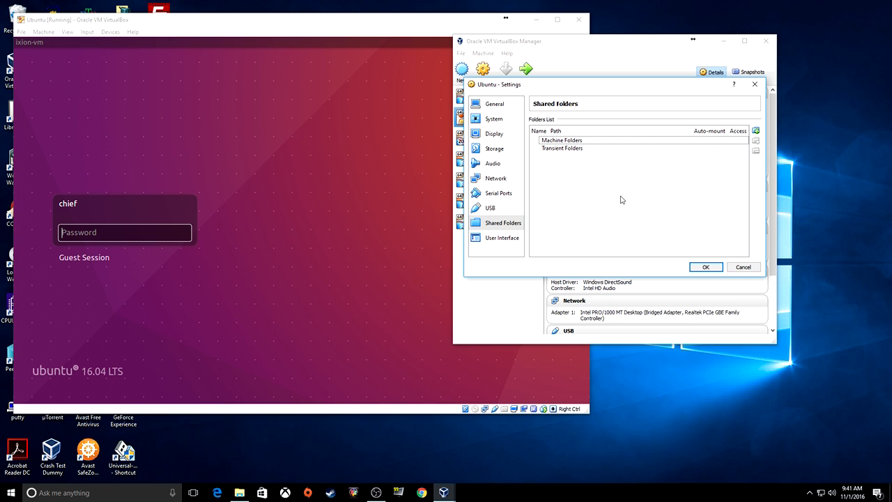
mouse_move(620, 200)
mouse_move(578, 179)
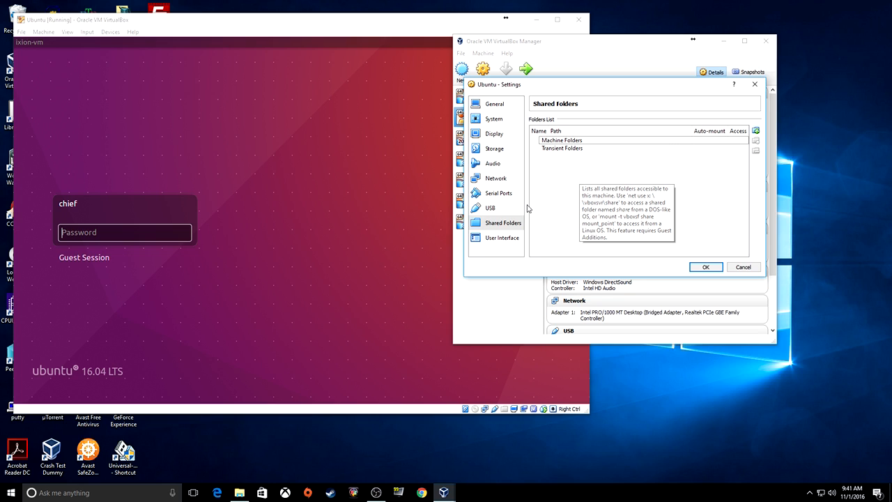
Compare the Ubuntu machine's user interface menu settings with the menus of its running window, and close the settings
click(513, 240)
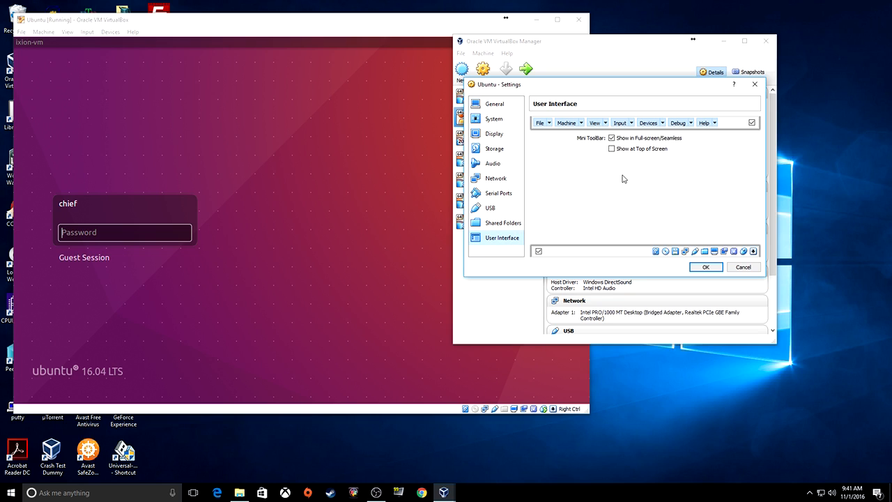
click(582, 124)
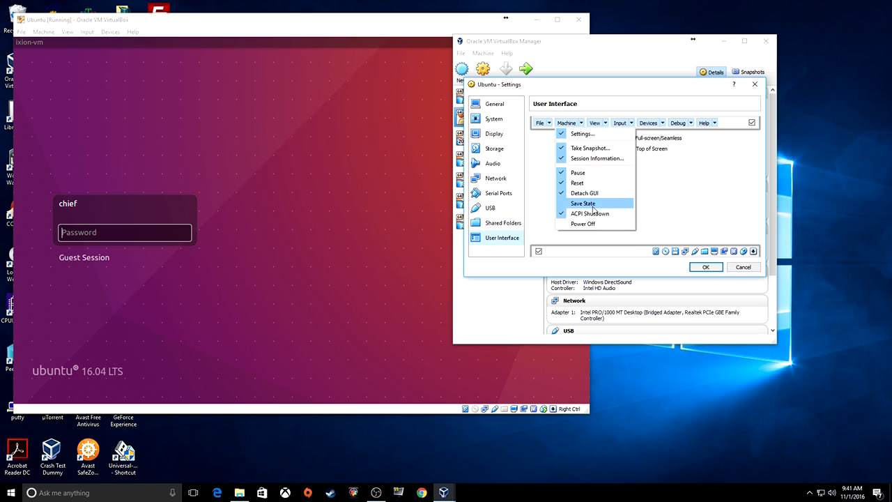
click(605, 123)
click(377, 332)
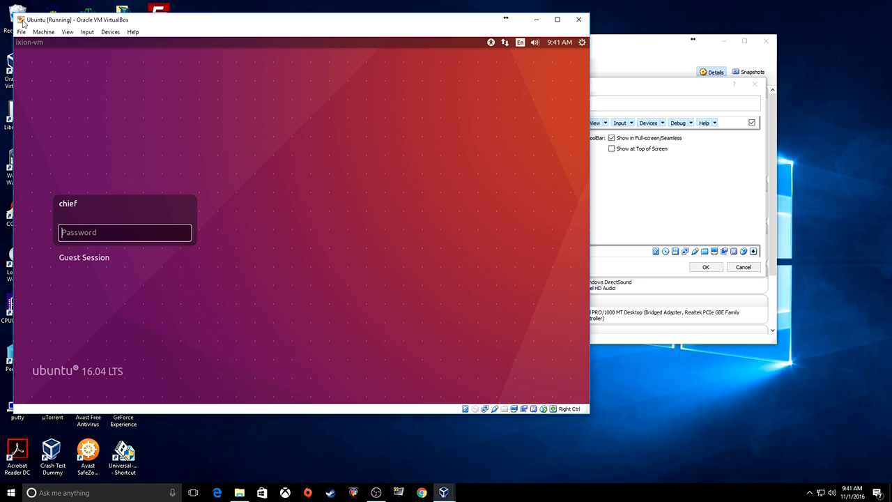
click(43, 32)
mouse_move(23, 33)
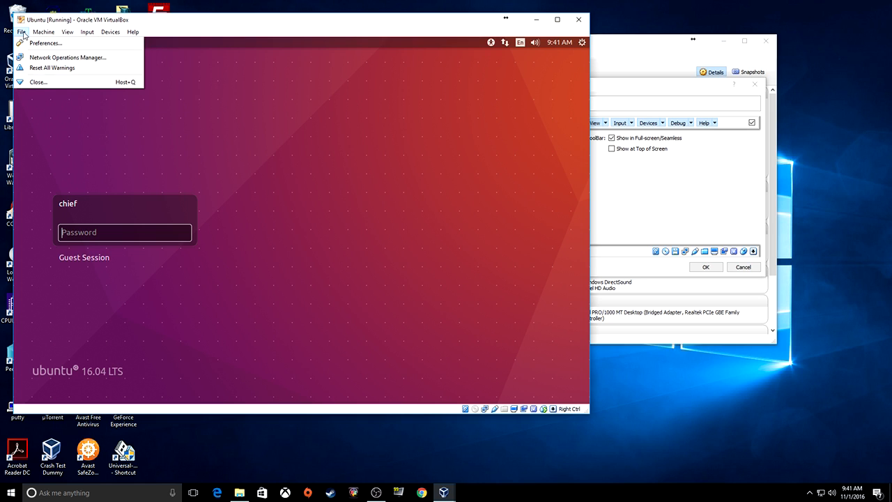
click(649, 67)
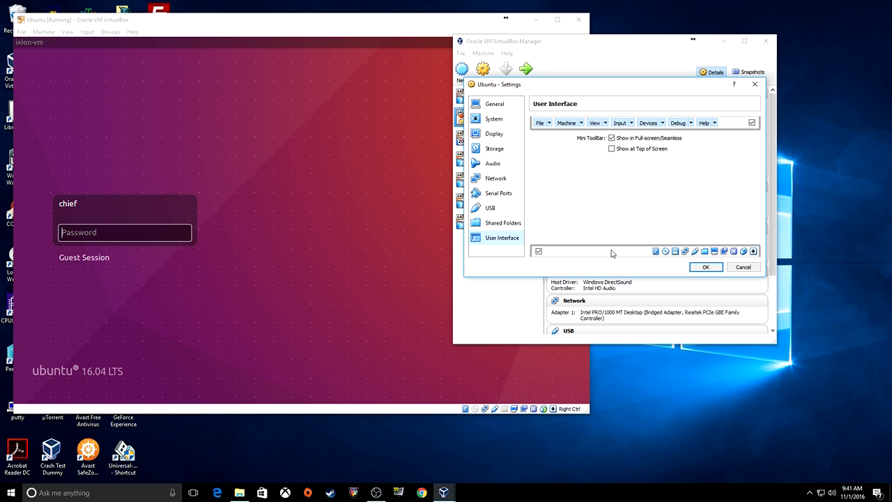
click(705, 267)
Log in to the Ubuntu guest with the account password and switch its window to full screen
click(102, 237)
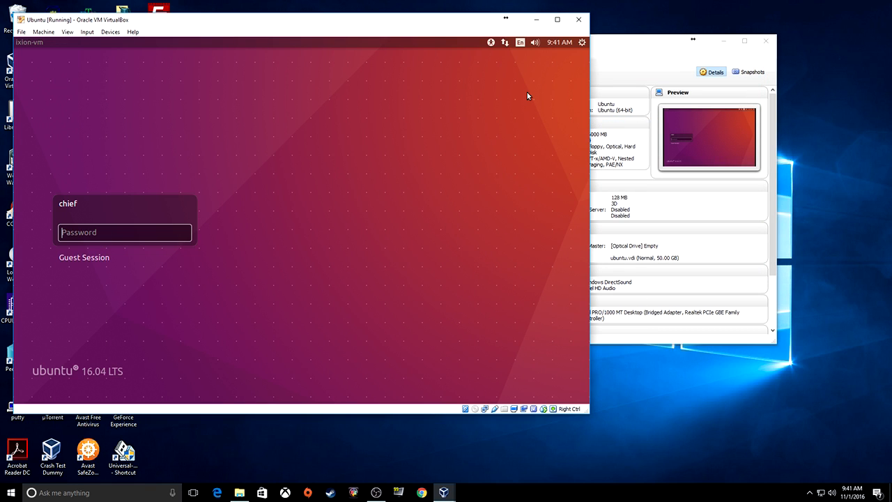
text(*********)
key(Return)
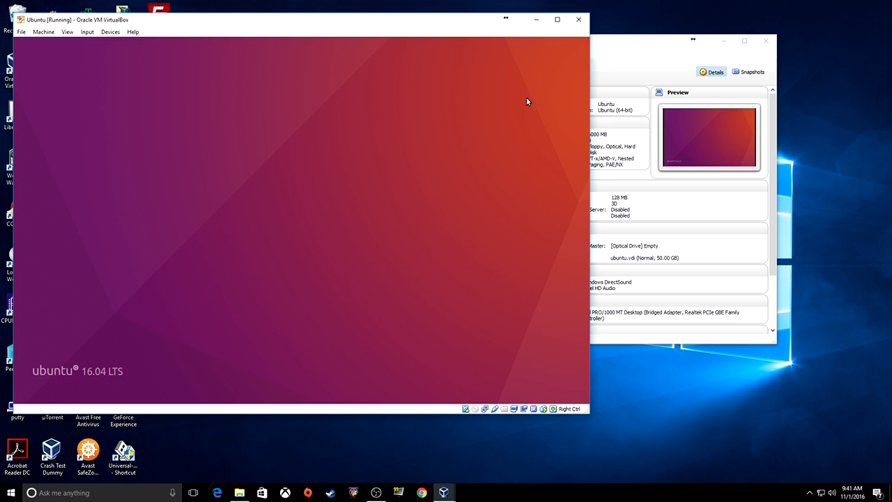
drag(360, 15, 574, 21)
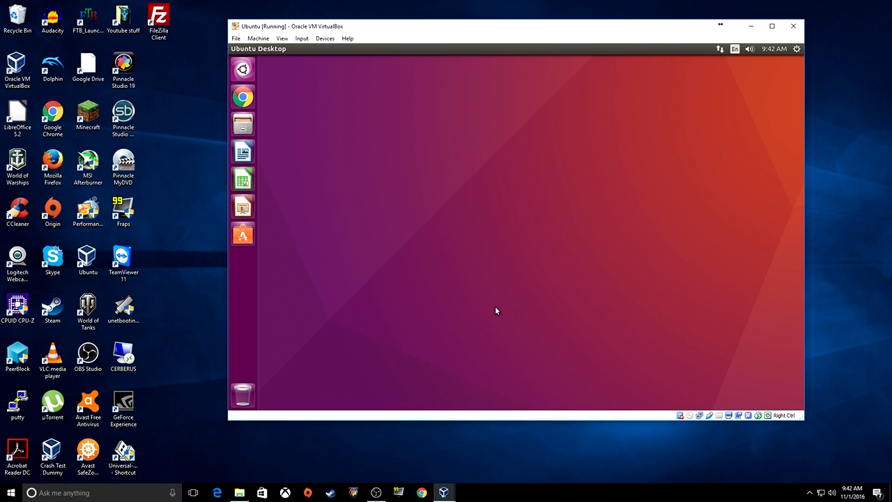
drag(632, 35, 595, 39)
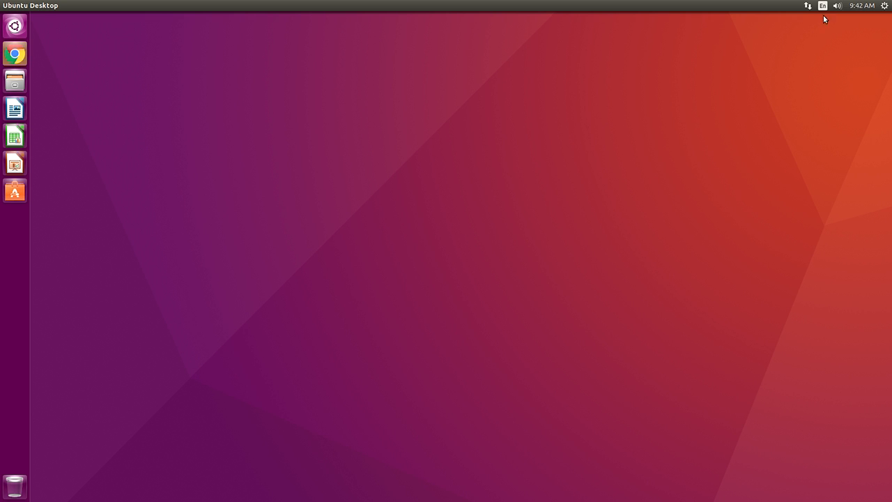
Check the guest's network connection options and test its internet access by searching Google for "cars" in Chrome, closing the browser when done
click(807, 6)
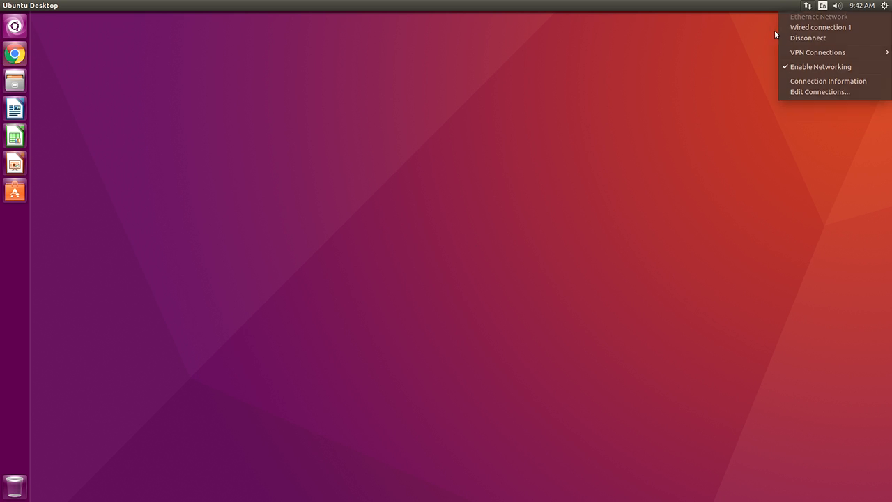
click(577, 149)
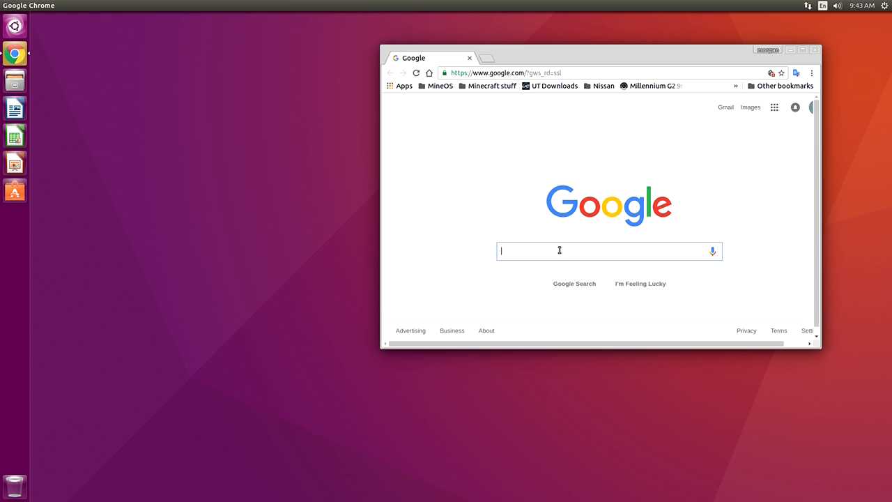
text(cars)
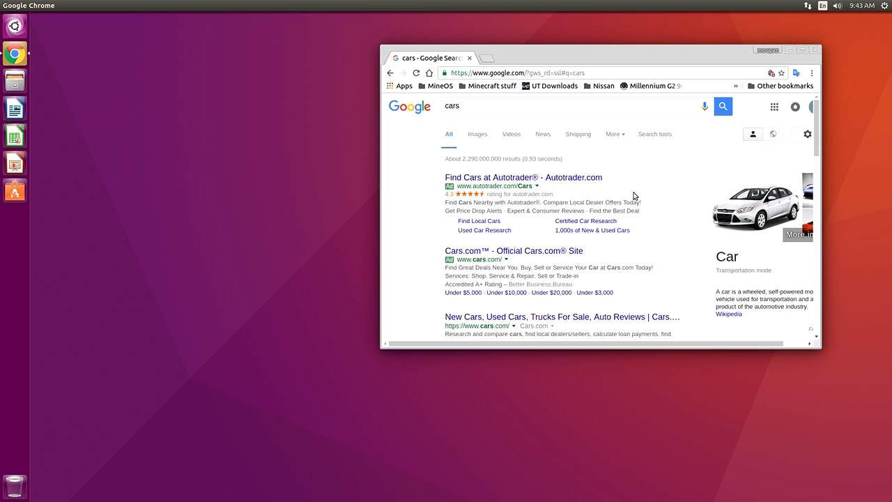
click(815, 49)
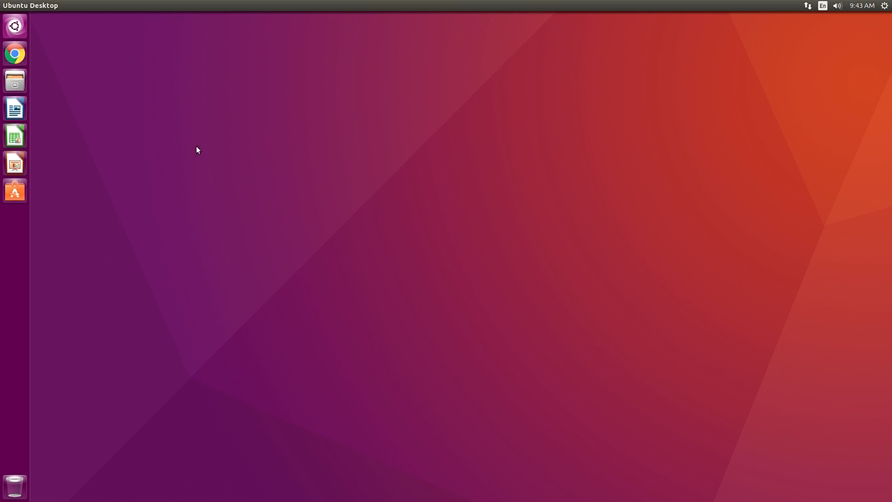
Shut down the Ubuntu guest from within its own session
click(884, 6)
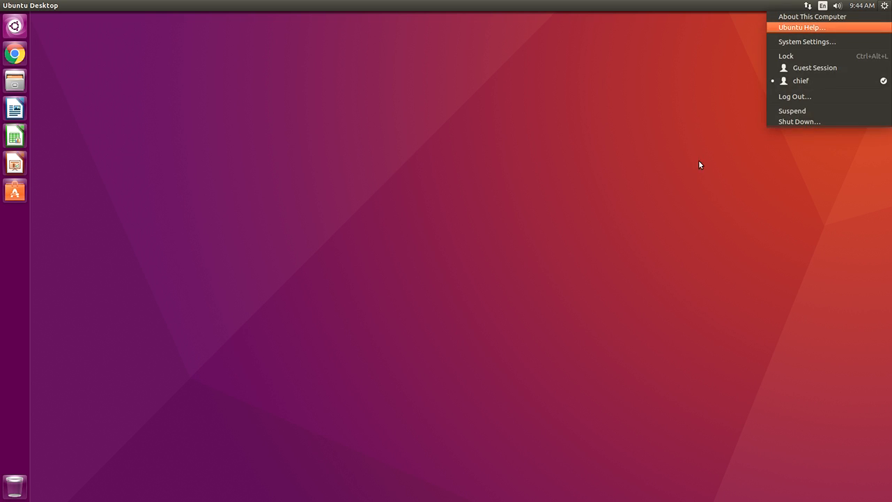
click(810, 121)
click(502, 300)
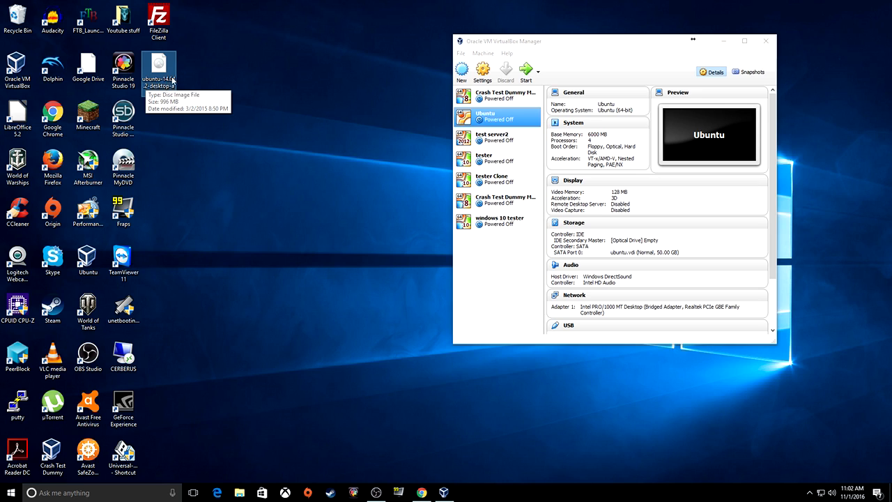
Point out the ubuntu-14.04.2-desktop-amd64 disc image on the Windows desktop and move the VirtualBox Manager window slightly closer to it
click(159, 82)
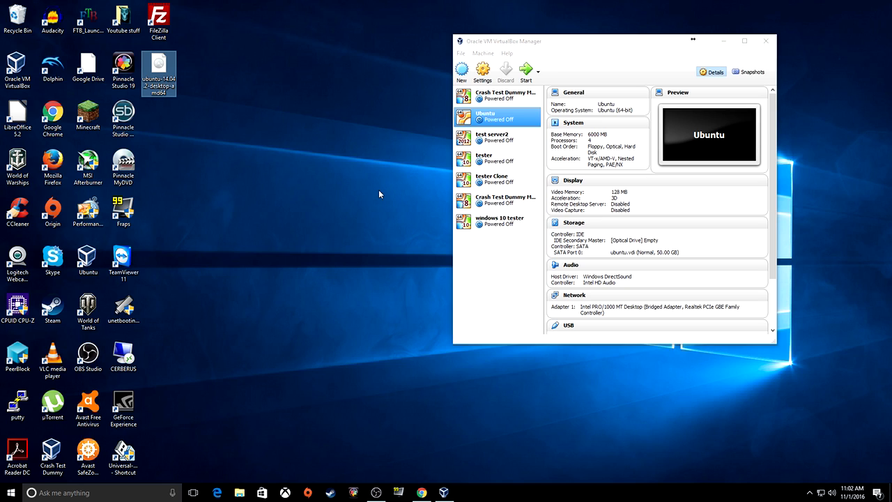
click(489, 284)
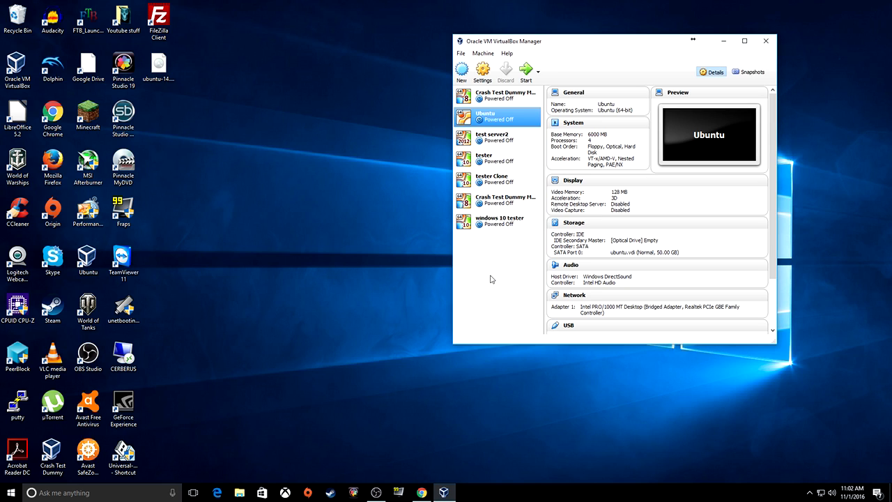
drag(159, 69, 269, 84)
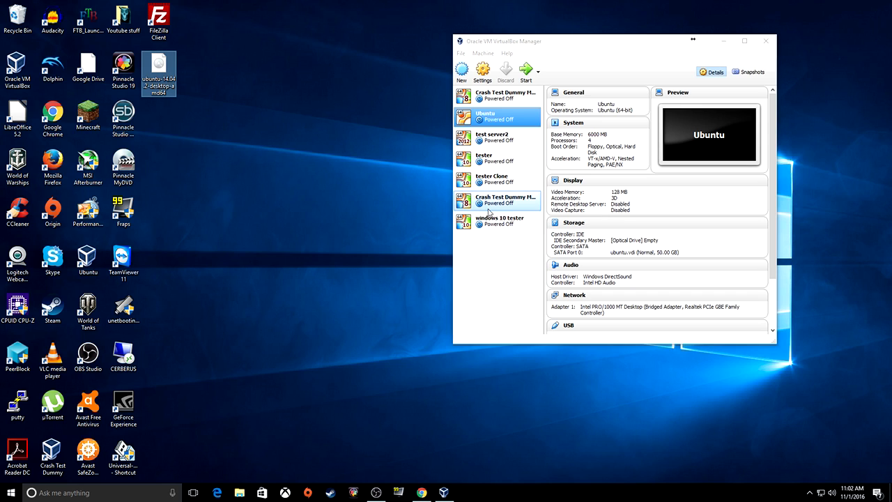
mouse_move(566, 41)
mouse_down()
mouse_move(503, 67)
mouse_move(550, 49)
mouse_up()
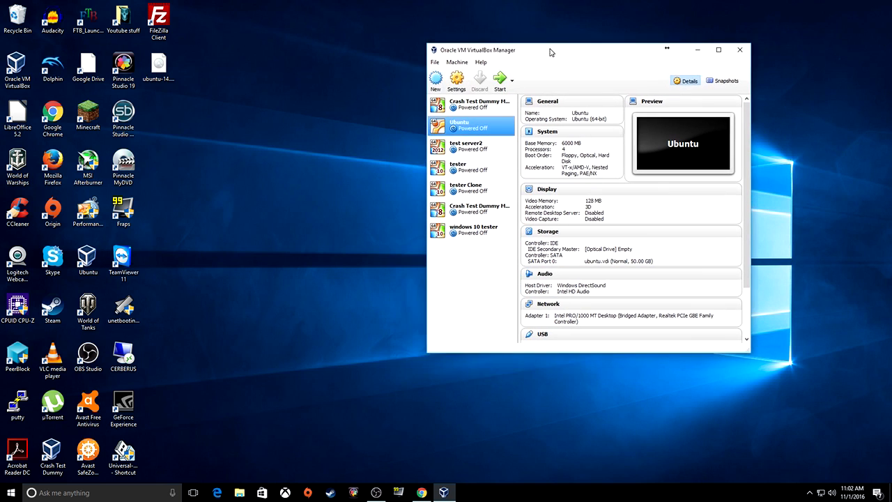
Start creating a new virtual machine named "ubuntu tester", with type Linux and version Ubuntu (64-bit)
click(435, 78)
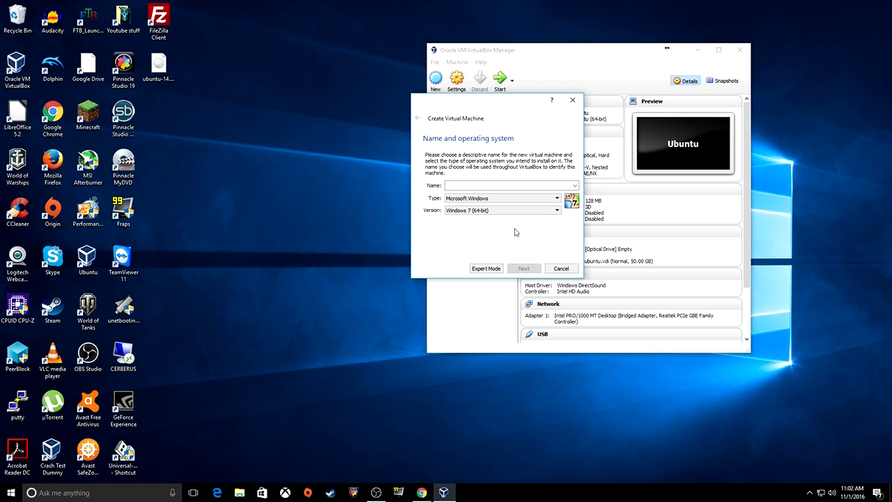
text(ubu)
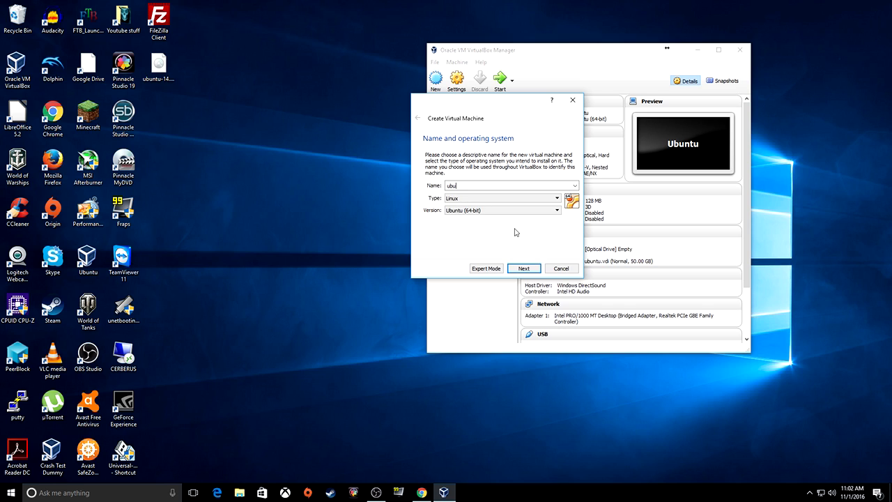
text(tn tester)
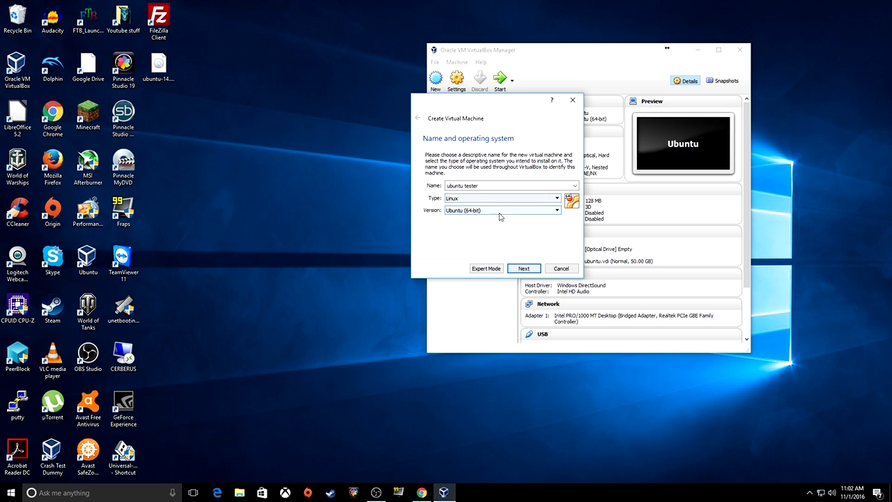
drag(446, 186, 464, 186)
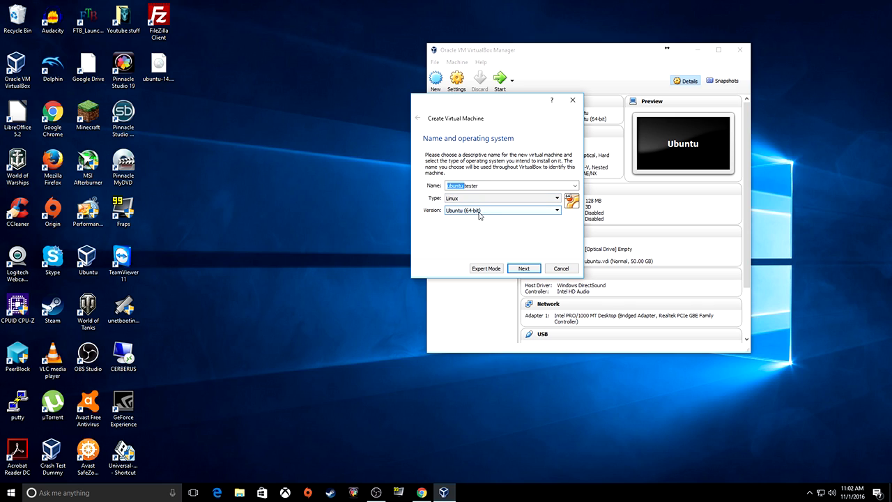
click(485, 186)
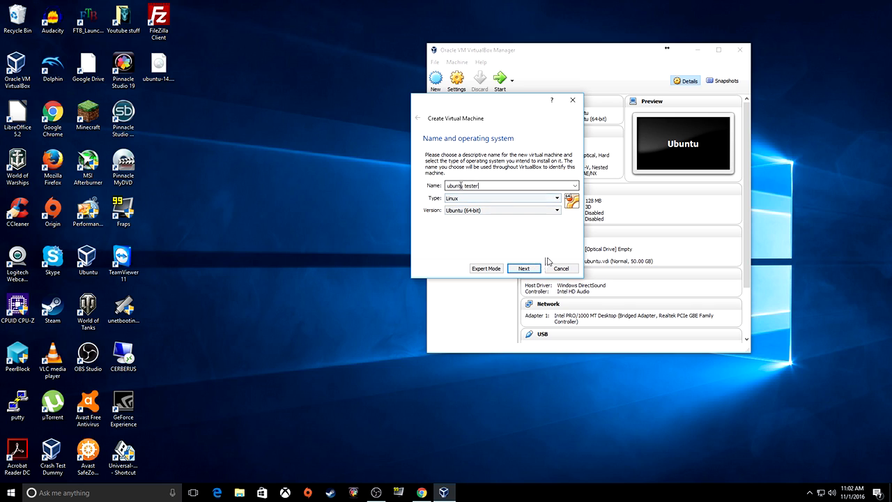
Look through the available operating system types and Linux versions, keeping Linux and Ubuntu (64-bit) selected
click(551, 199)
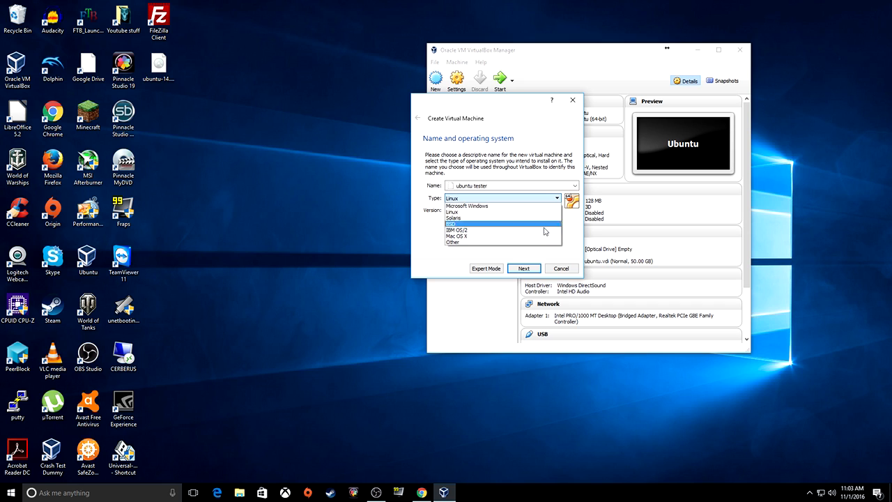
click(559, 252)
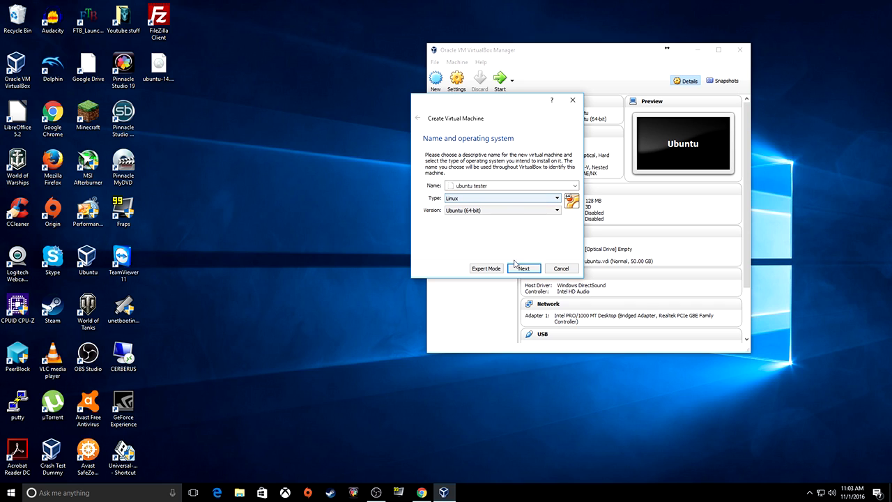
click(526, 213)
scroll(559, 256, down, 1)
drag(560, 268, 559, 230)
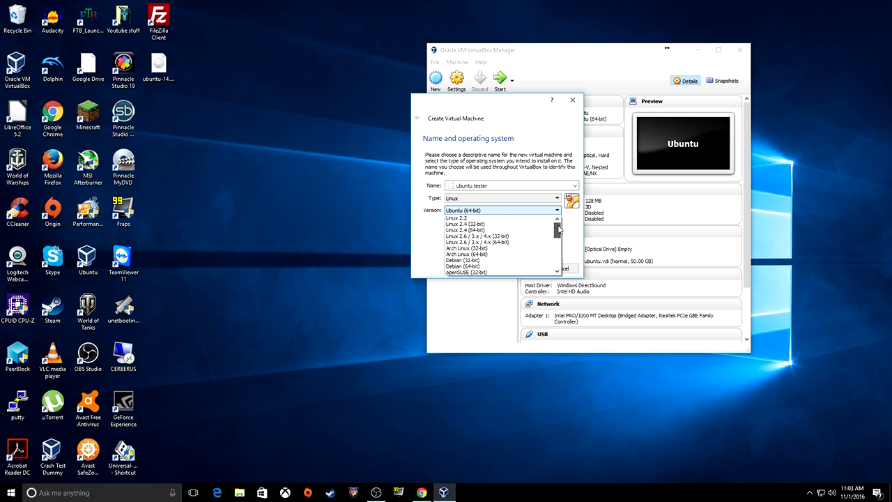
click(572, 241)
Accept the name and operating system, allocate 6000 MB of memory to the new machine, and continue to its hard disk setup
click(532, 269)
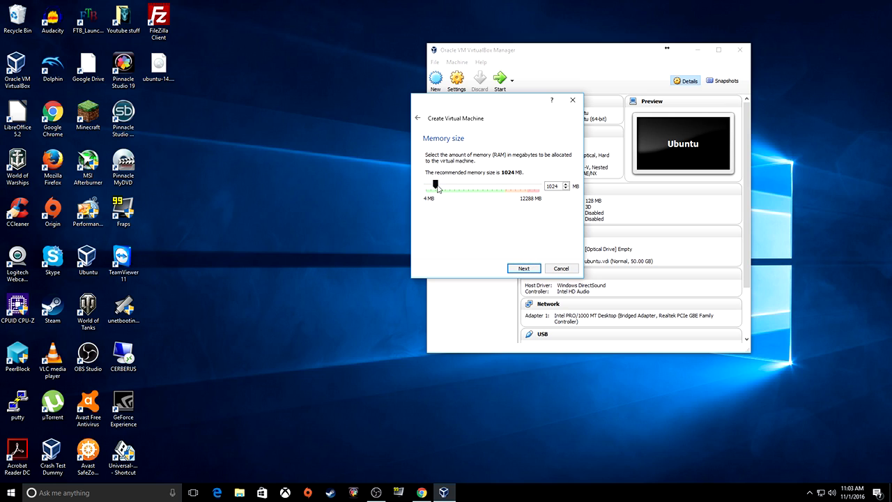
double_click(552, 186)
drag(435, 184, 506, 209)
drag(506, 209, 505, 209)
double_click(556, 187)
text(6000)
double_click(563, 186)
click(524, 268)
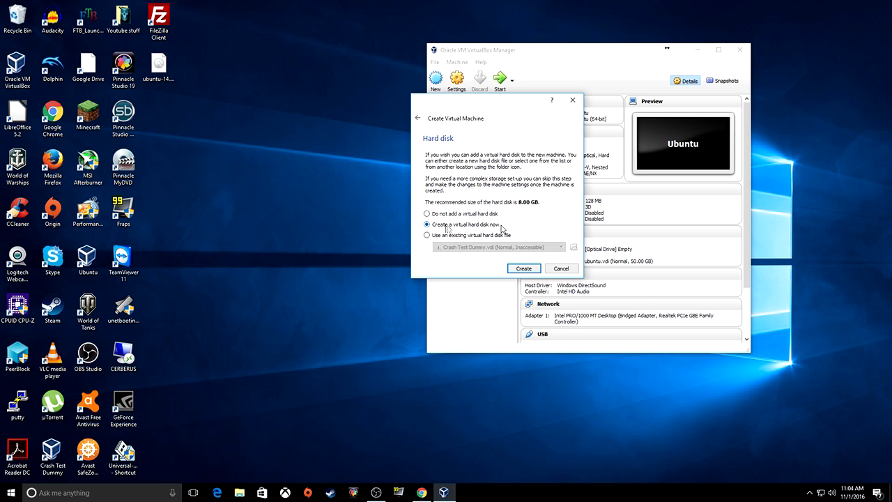
Choose to create a new virtual hard disk as a VDI file with dynamically allocated storage
click(530, 271)
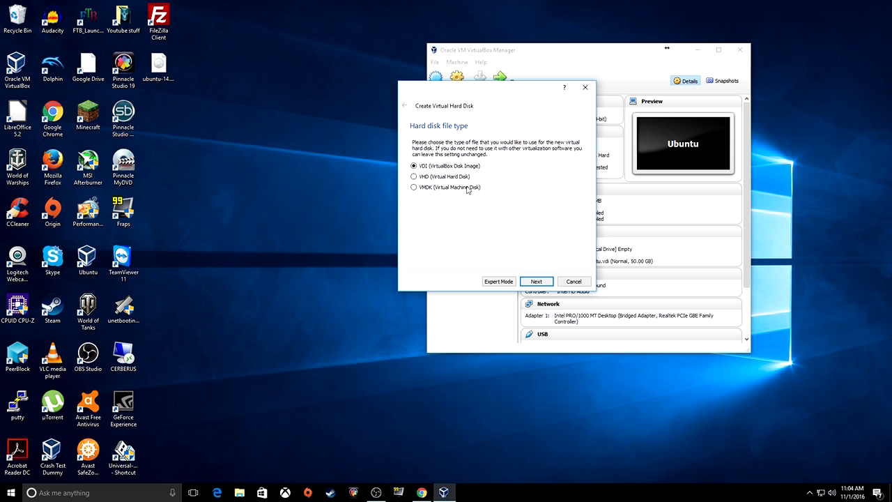
click(536, 281)
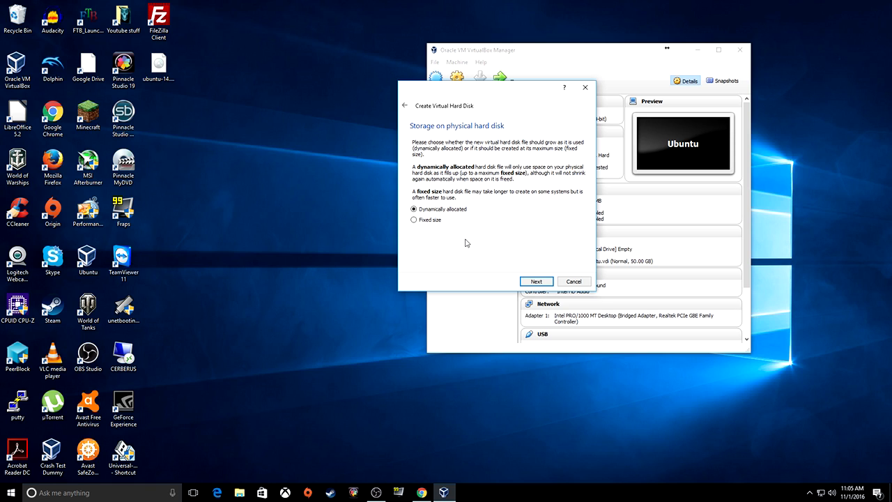
click(425, 221)
click(449, 209)
drag(522, 90, 487, 124)
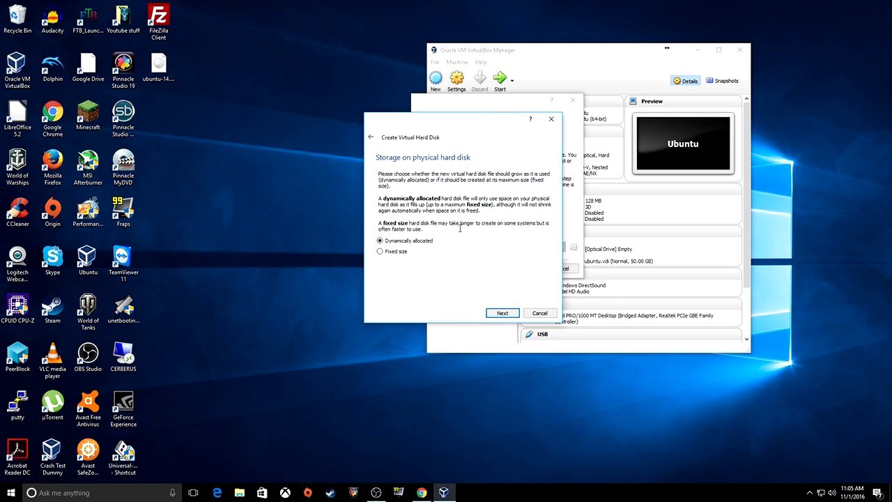
click(394, 257)
click(389, 242)
click(502, 313)
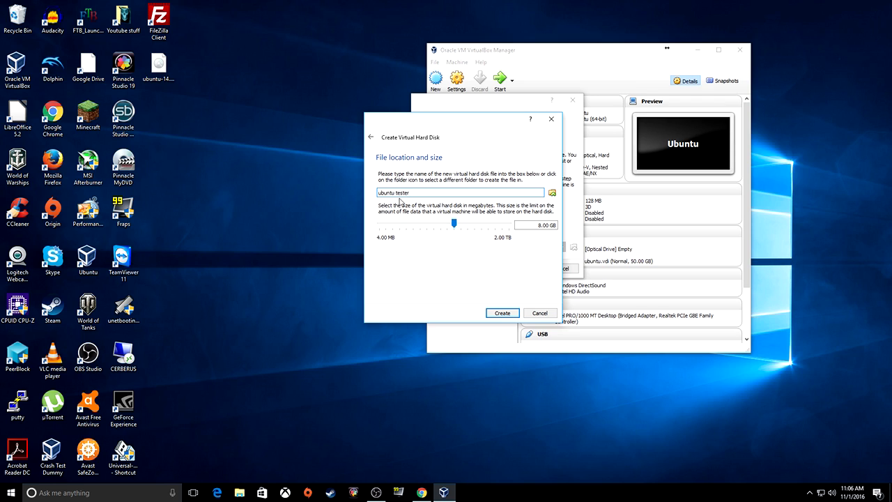
Set the new virtual hard disk's size to 30 GB and point out the Ubuntu disc image on the desktop
click(538, 225)
text(30)
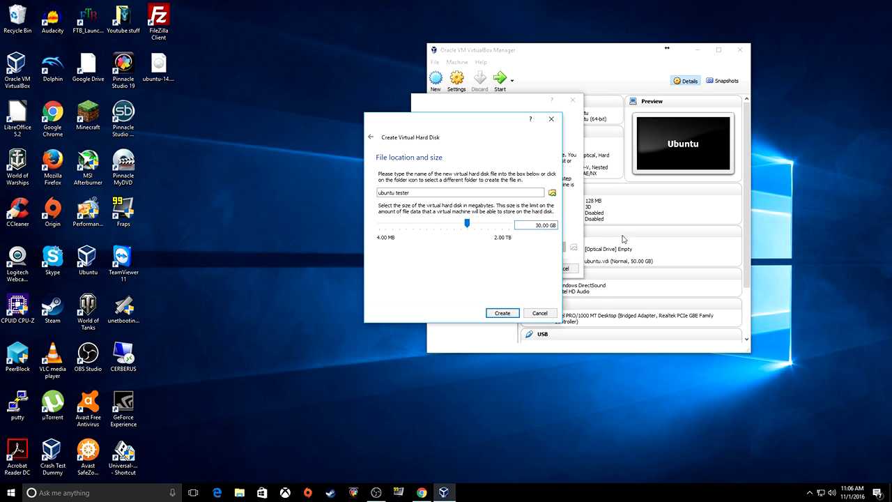
drag(535, 224, 562, 225)
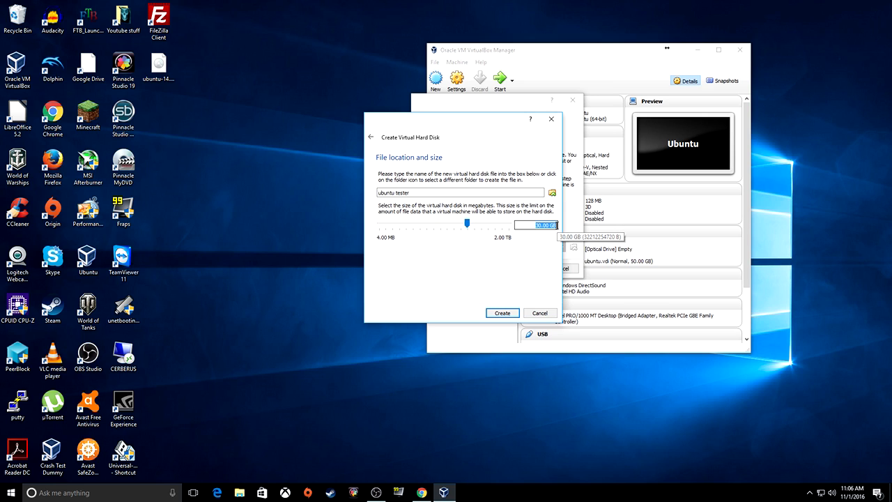
click(159, 67)
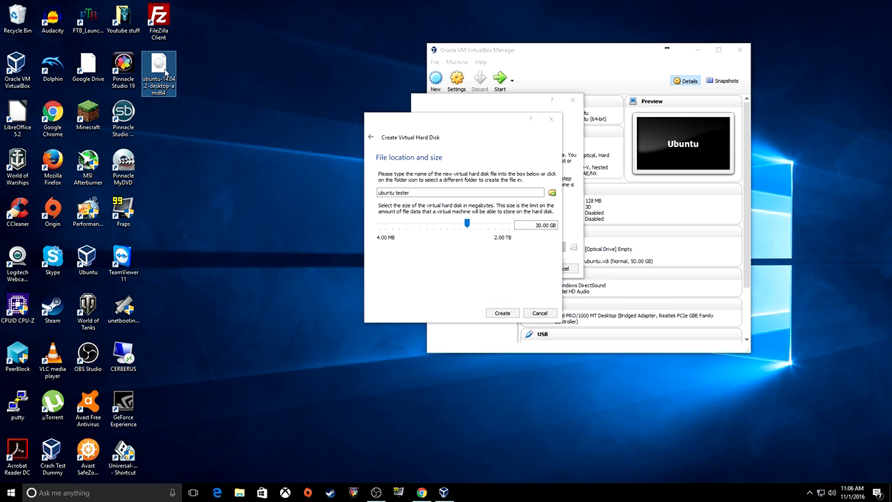
click(535, 252)
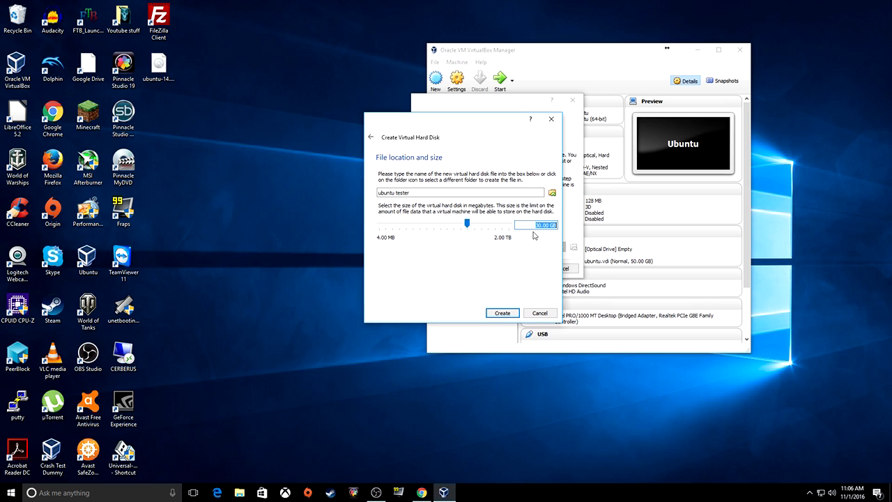
click(167, 79)
click(557, 255)
drag(410, 194, 378, 193)
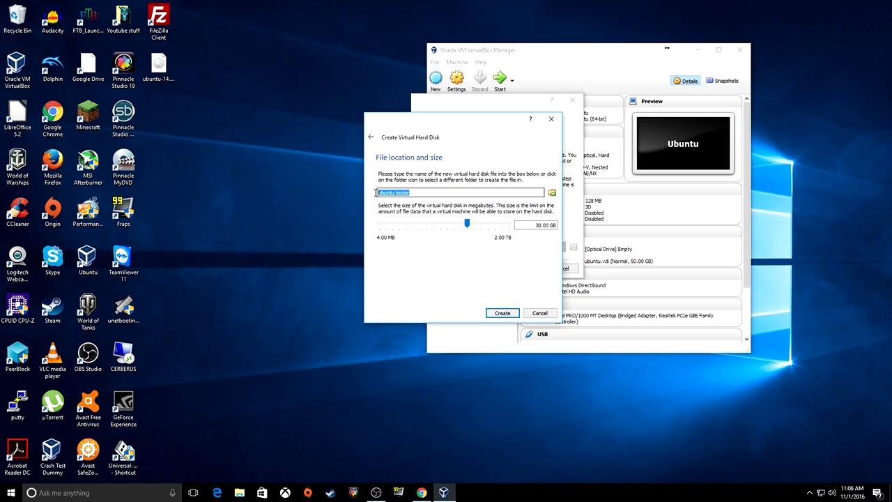
Set the virtual hard disk's location to the VmBox folder on Storage space (E:), with the file name "ubuntu tester"
click(552, 192)
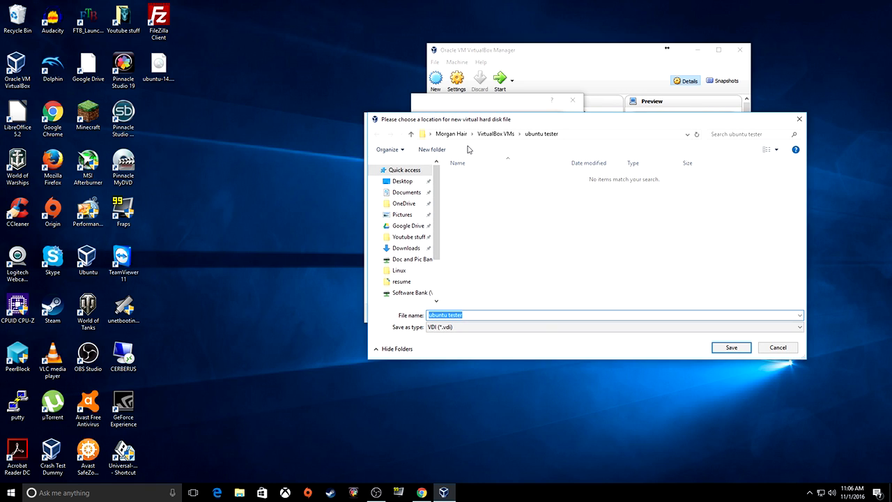
scroll(406, 254, down, 2)
click(403, 259)
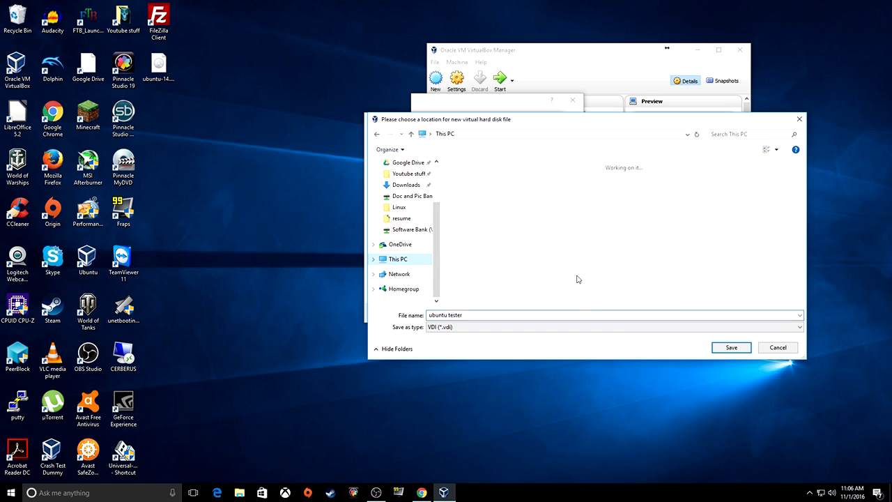
scroll(769, 247, down, 5)
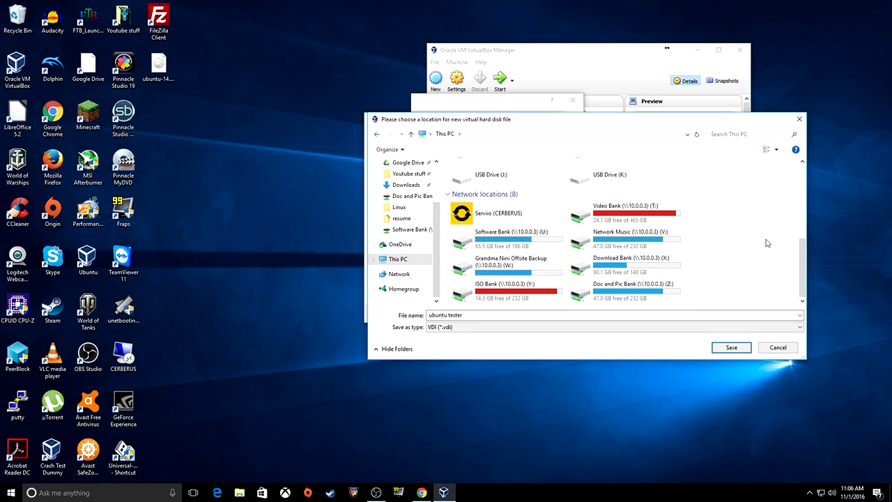
scroll(746, 247, up, 4)
double_click(613, 262)
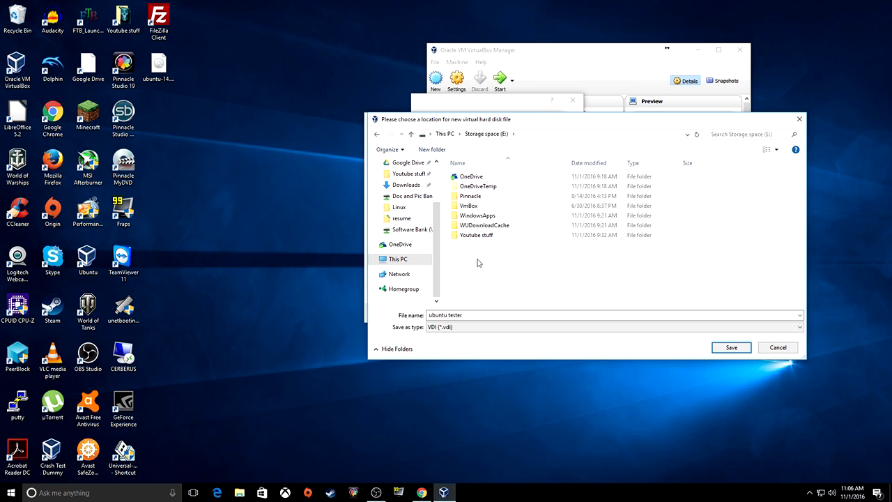
double_click(478, 207)
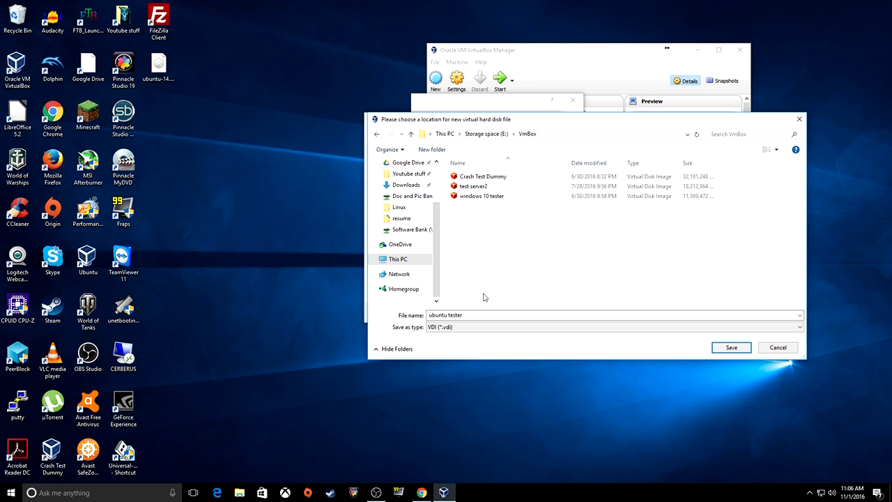
drag(593, 123, 649, 157)
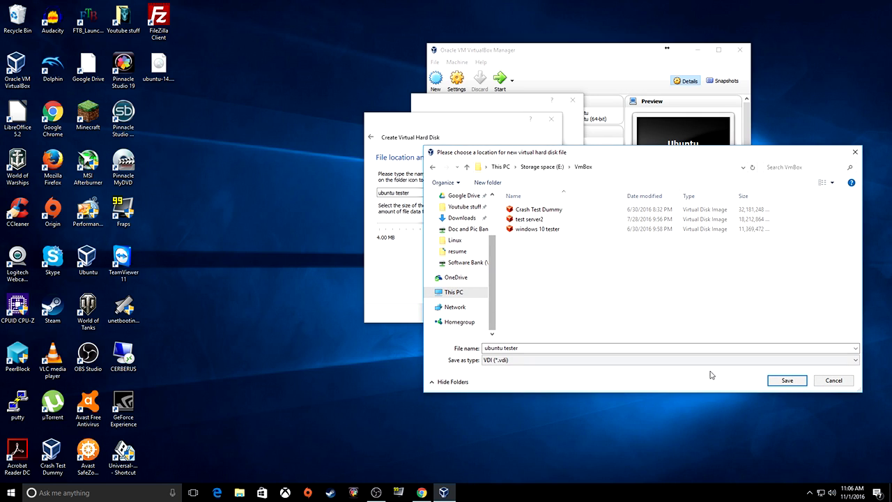
click(785, 382)
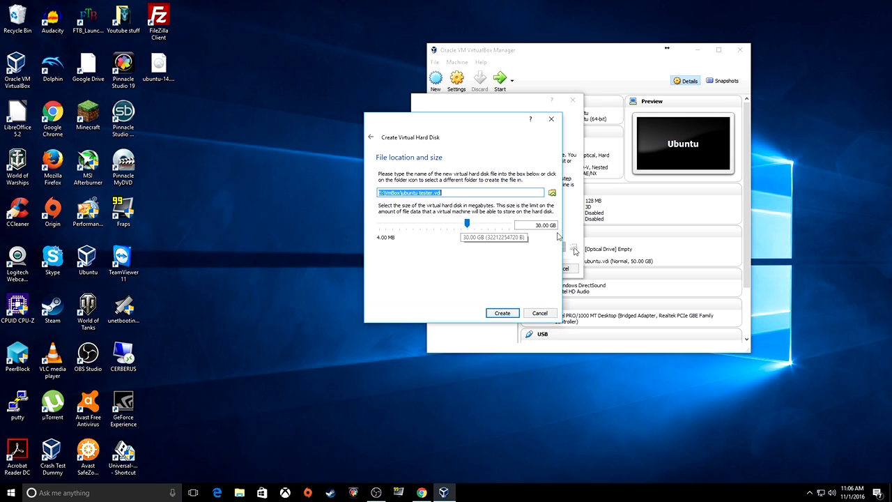
Finish creating the virtual hard disk and the "ubuntu tester" machine with the chosen size and location
drag(533, 226, 580, 238)
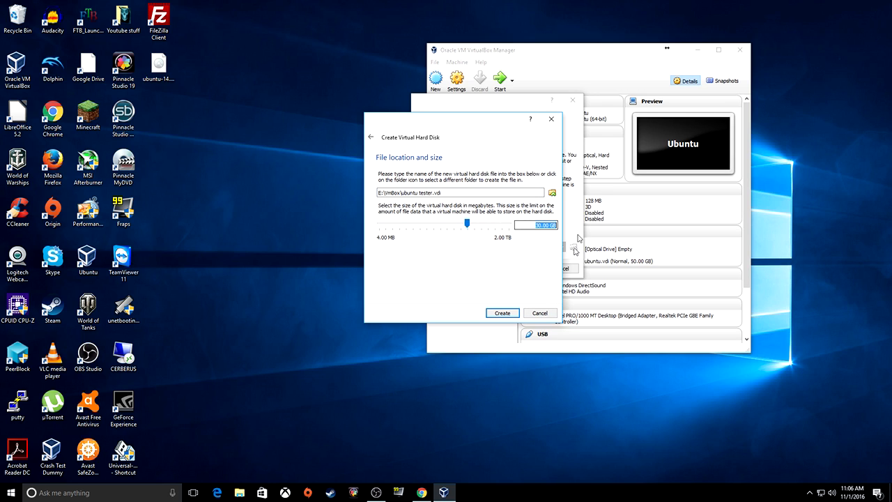
click(530, 228)
click(503, 313)
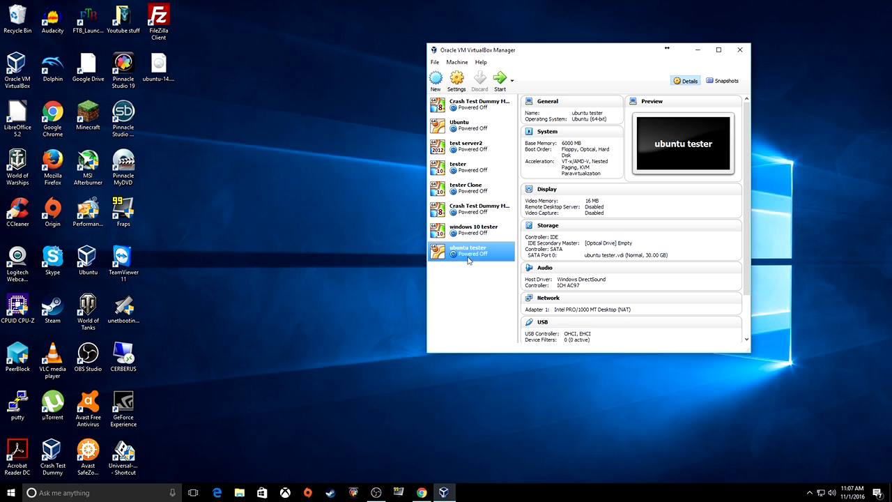
Open the settings of "ubuntu tester" and review its general advanced, description and encryption options
click(457, 80)
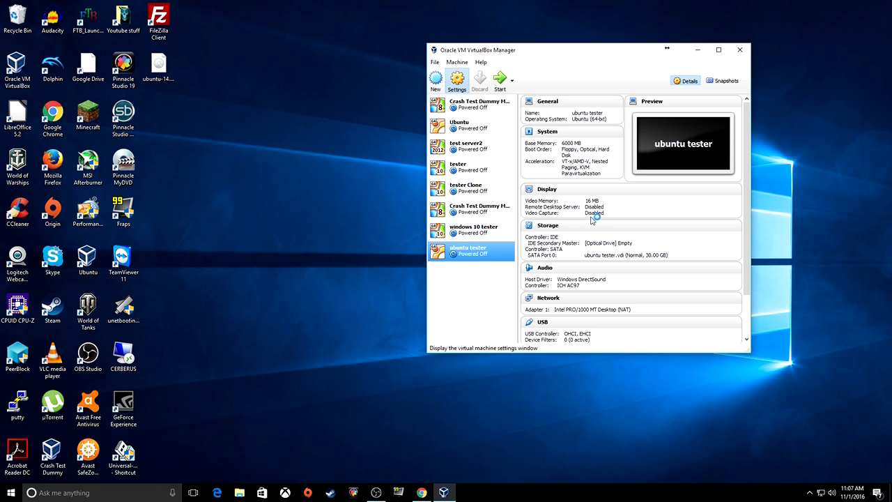
click(542, 131)
click(575, 131)
click(612, 131)
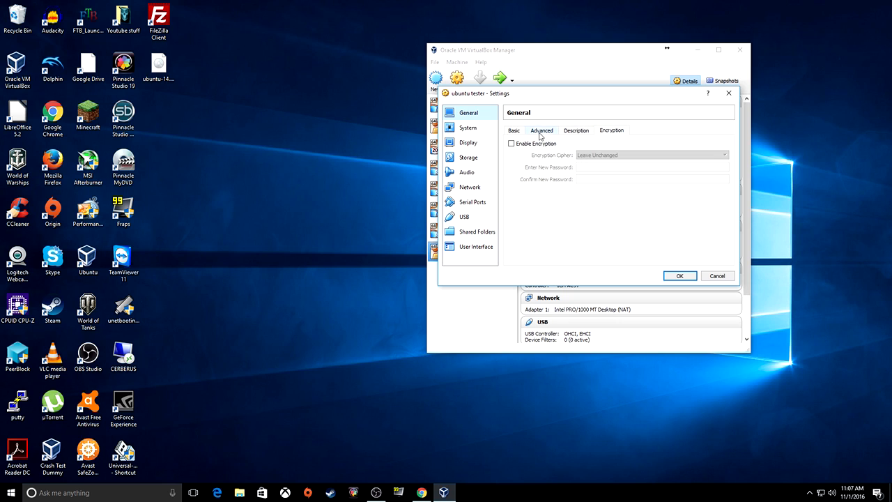
Assign 4 processors to "ubuntu tester" in its system settings
click(468, 129)
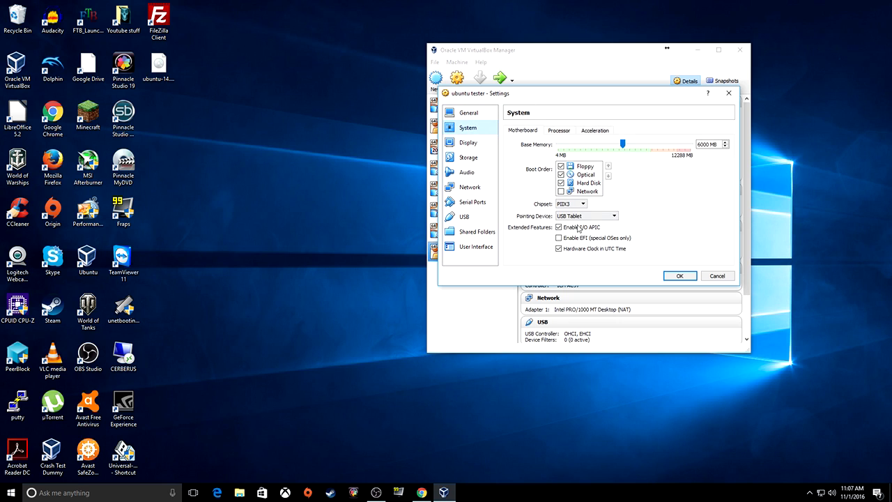
click(560, 132)
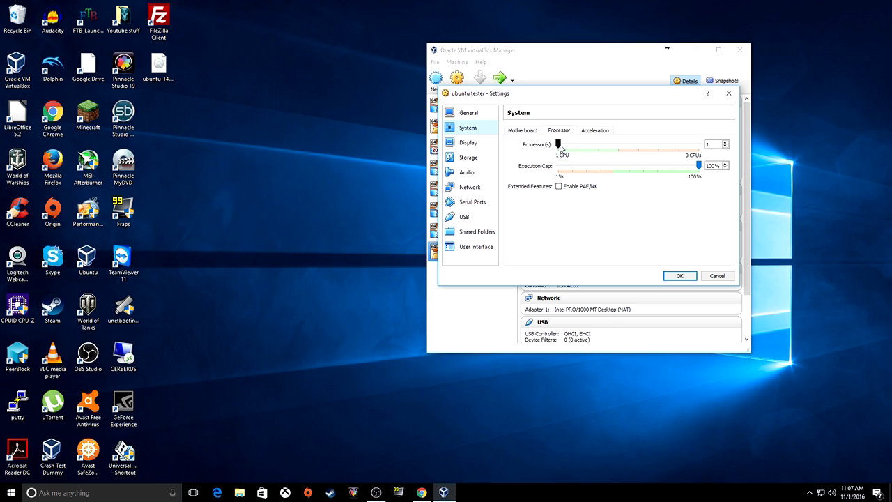
double_click(712, 144)
drag(559, 144, 619, 144)
Try an 81% processor execution cap, return it to 100%, and enable PAE/NX
click(723, 167)
click(692, 172)
drag(692, 172, 671, 183)
click(160, 67)
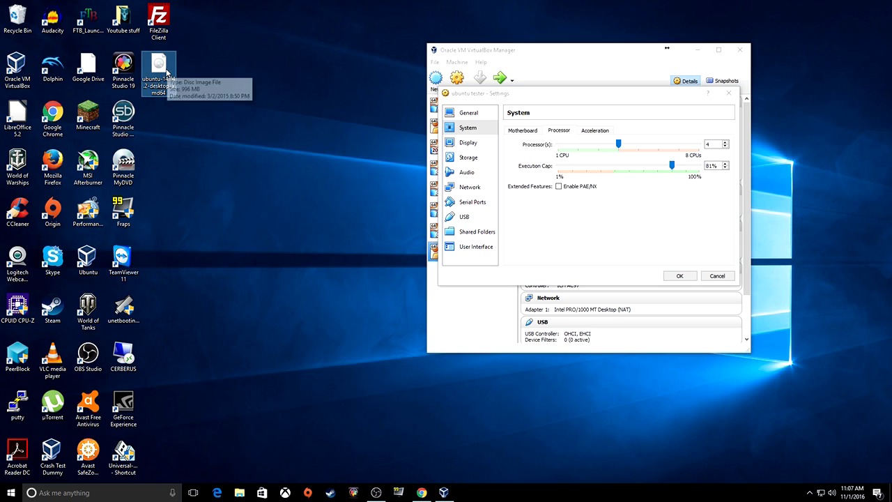
drag(672, 171, 703, 167)
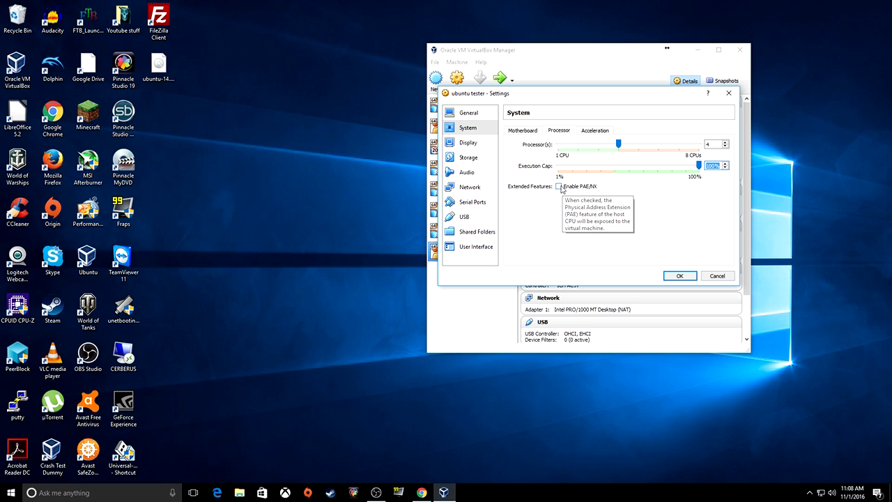
click(558, 187)
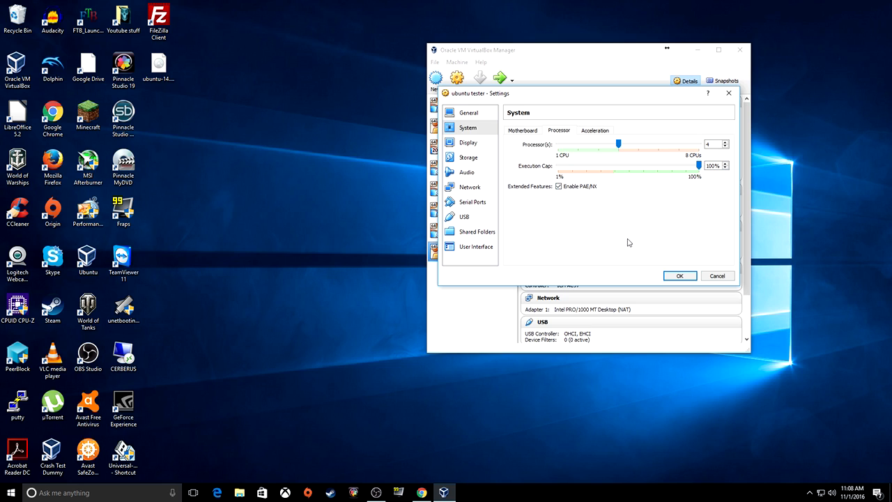
Set the machine's video memory to 128 MB, enable 3D and 2D video acceleration, and check the invalid settings notice
click(471, 141)
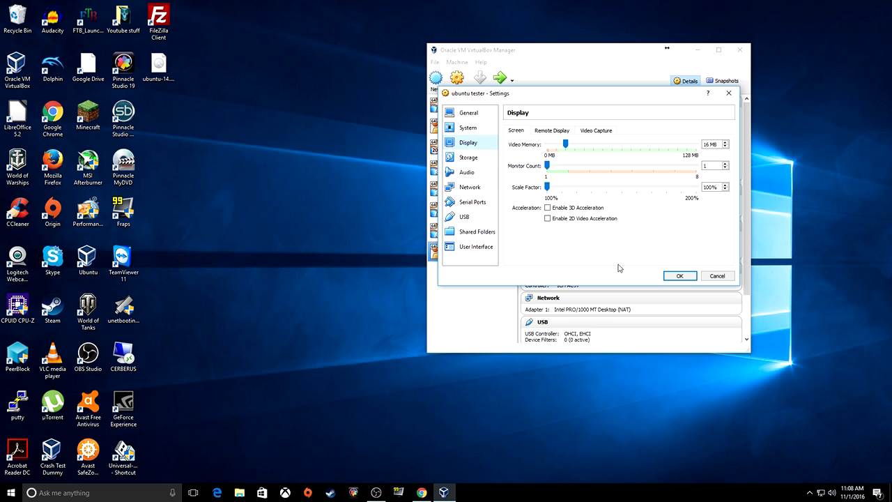
drag(718, 145, 702, 153)
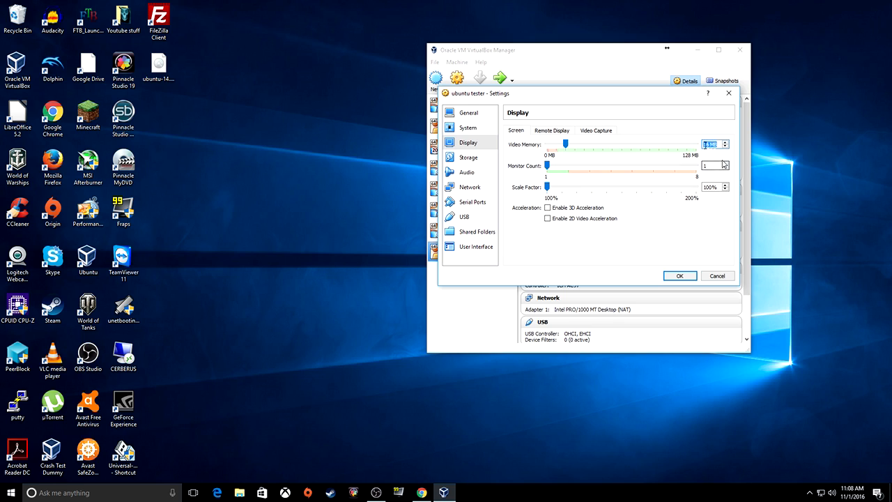
text(128)
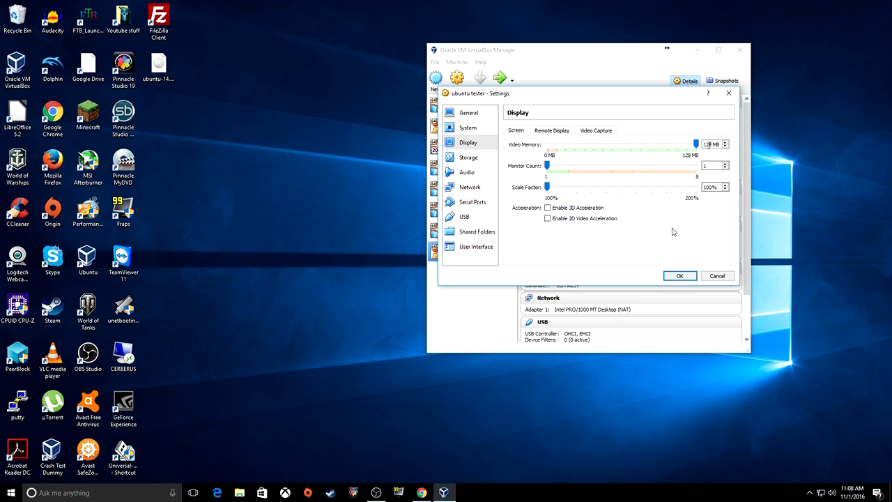
click(547, 208)
click(547, 218)
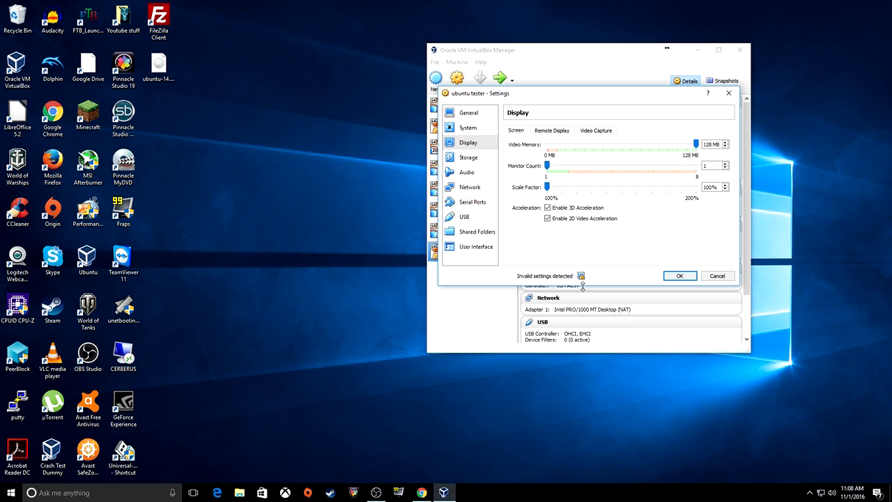
mouse_move(582, 277)
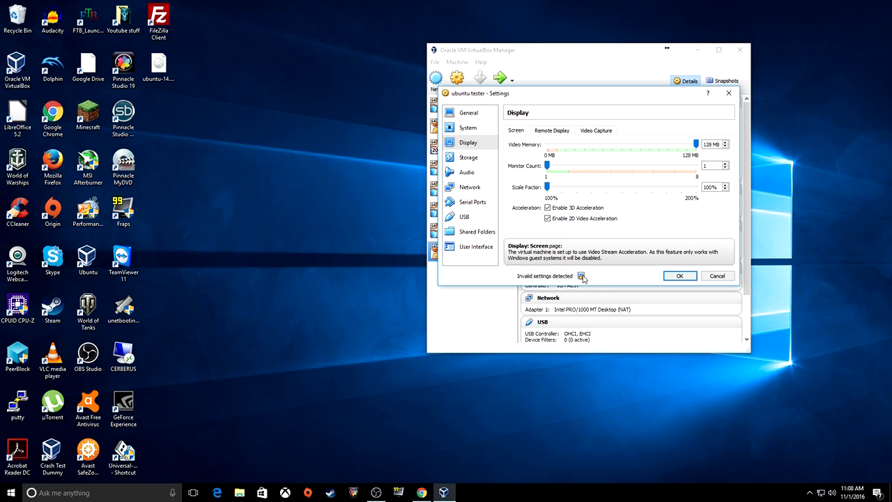
Disable 2D video acceleration and set the audio controller to Intel HD Audio with Windows DirectSound as the host driver
click(557, 221)
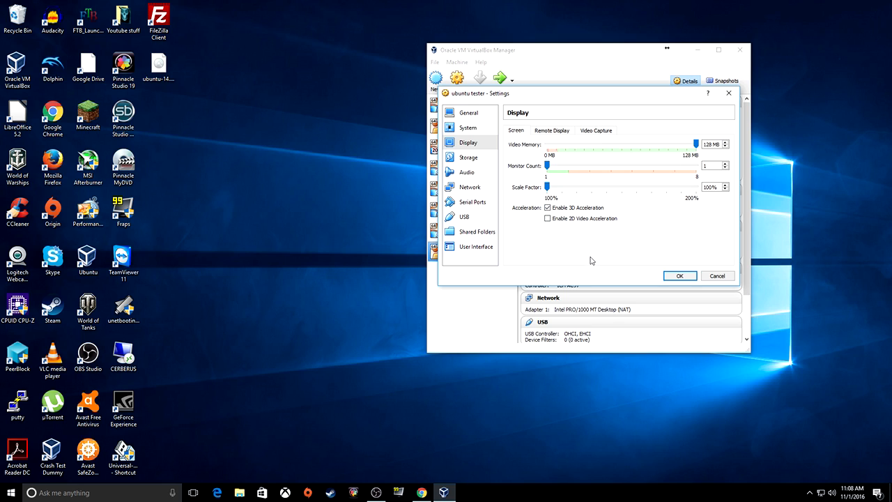
click(471, 157)
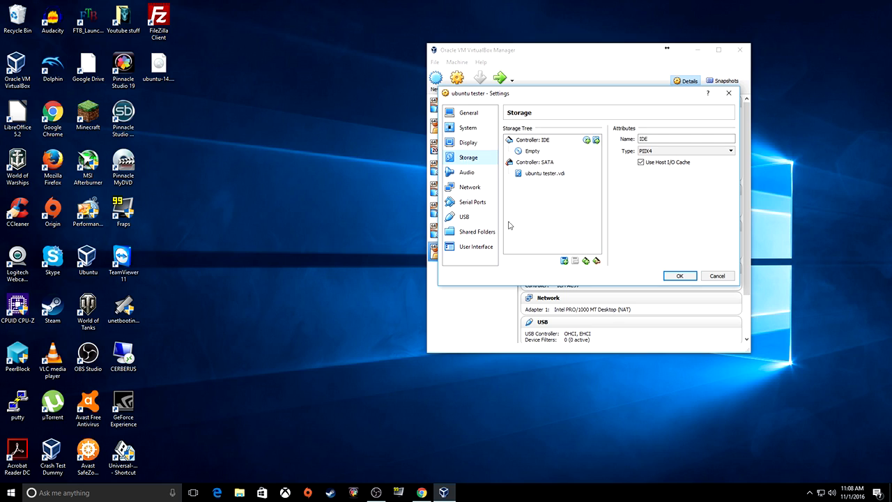
click(467, 178)
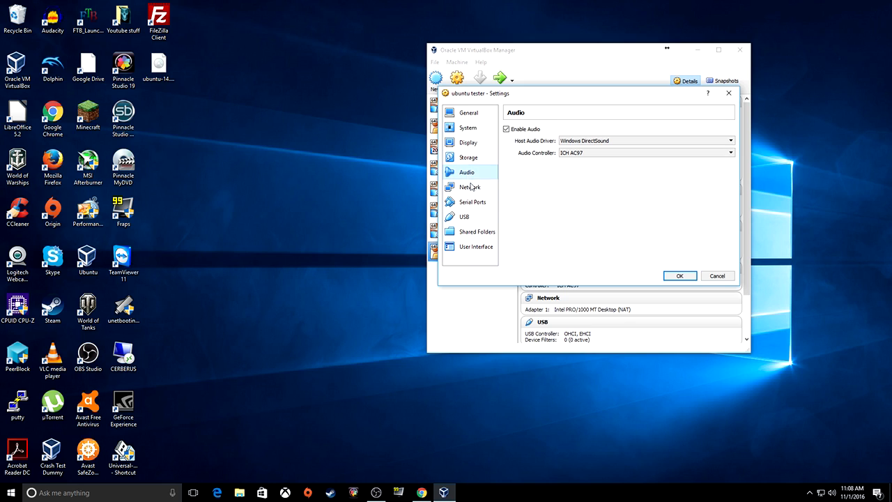
click(580, 154)
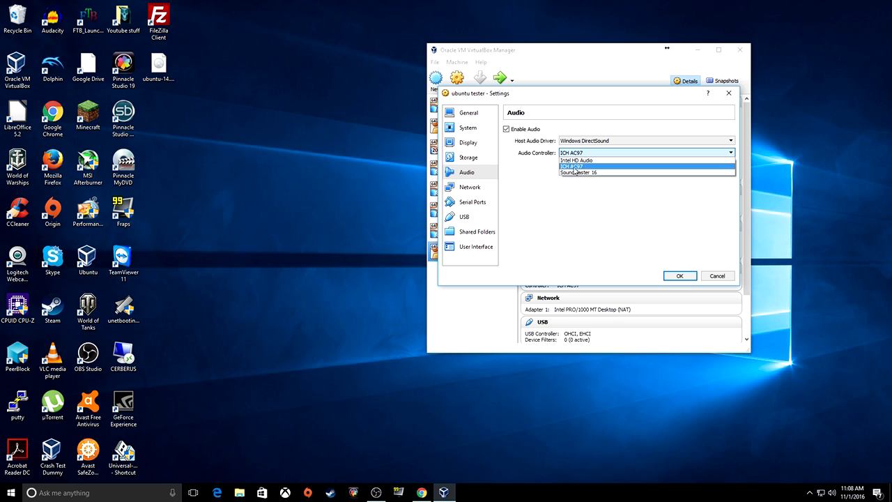
click(599, 160)
click(631, 142)
click(634, 143)
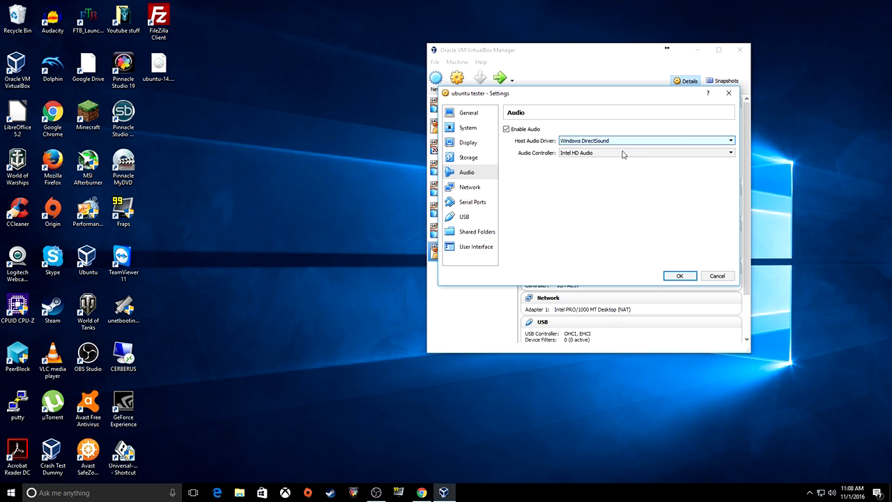
Attach network adapter 1 of "ubuntu tester" to a Bridged Adapter using the Realtek PCIe GBE Family Controller
click(479, 189)
click(588, 154)
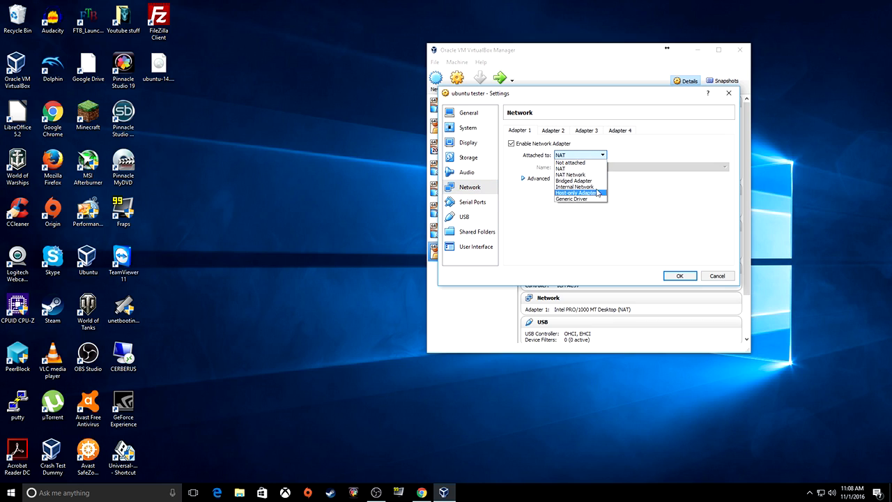
click(568, 181)
click(592, 168)
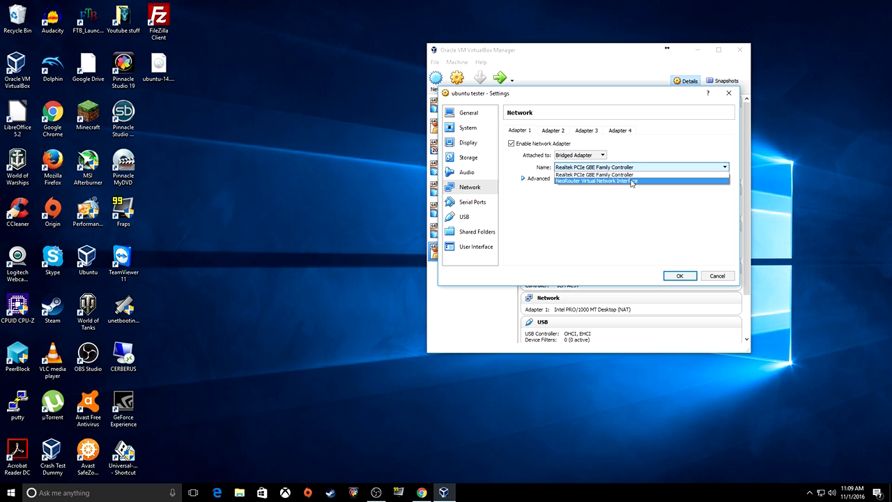
click(597, 174)
click(597, 168)
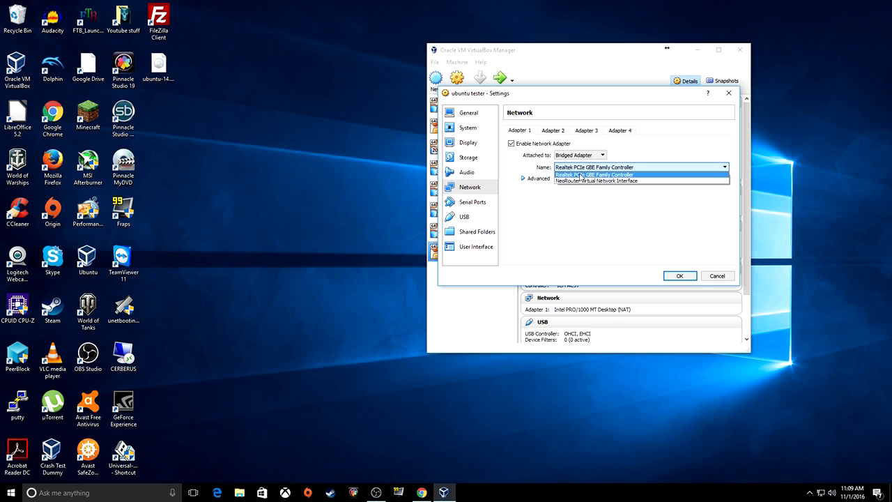
click(596, 175)
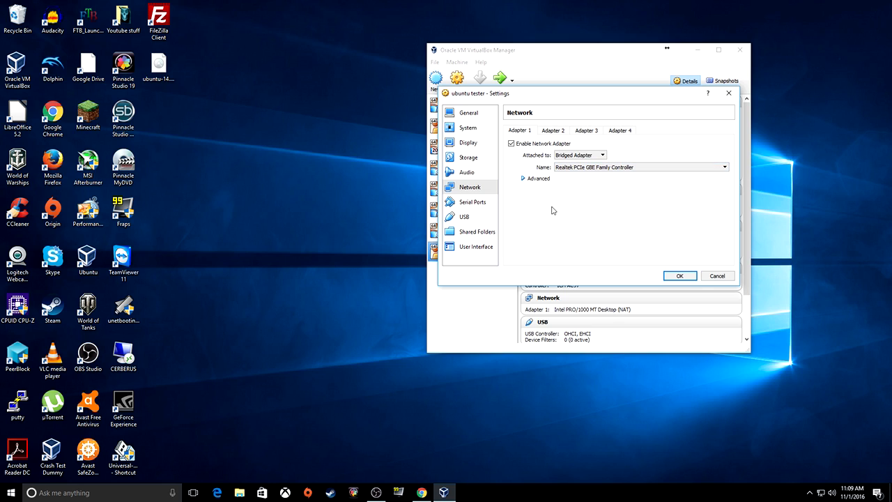
Review the other network adapters, serial ports, USB, shared folders and user interface options, and save the machine's settings
click(555, 131)
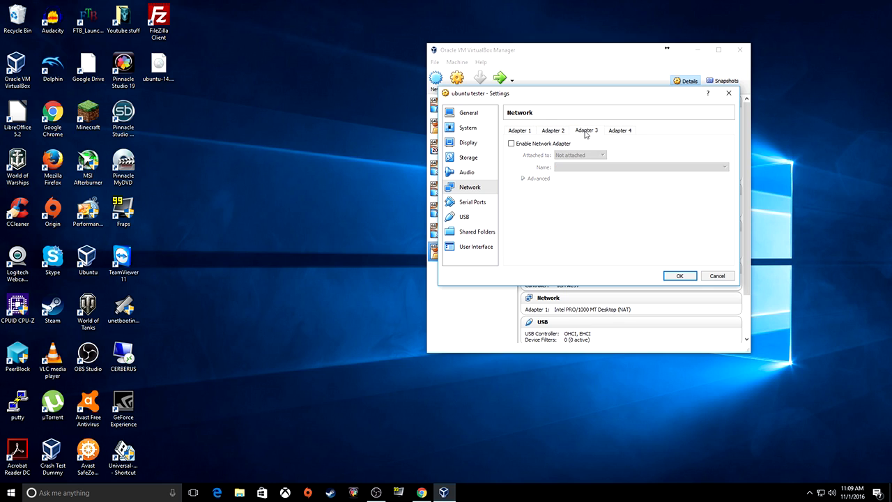
click(524, 132)
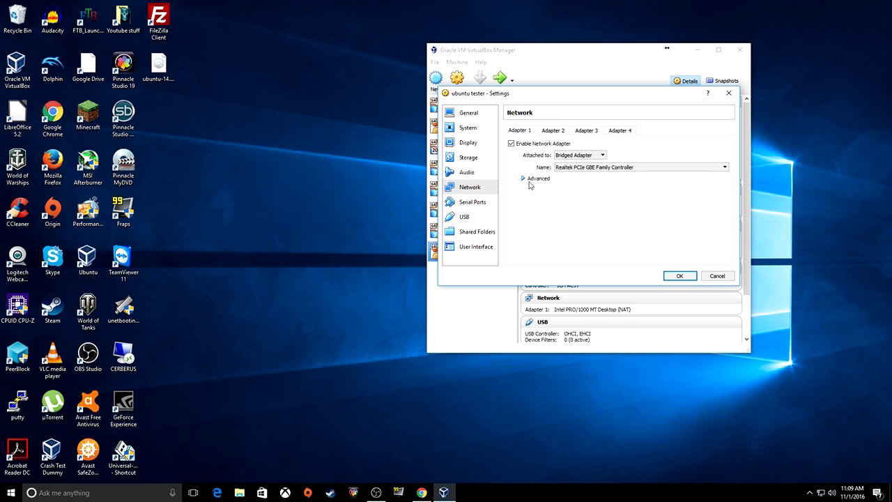
click(479, 201)
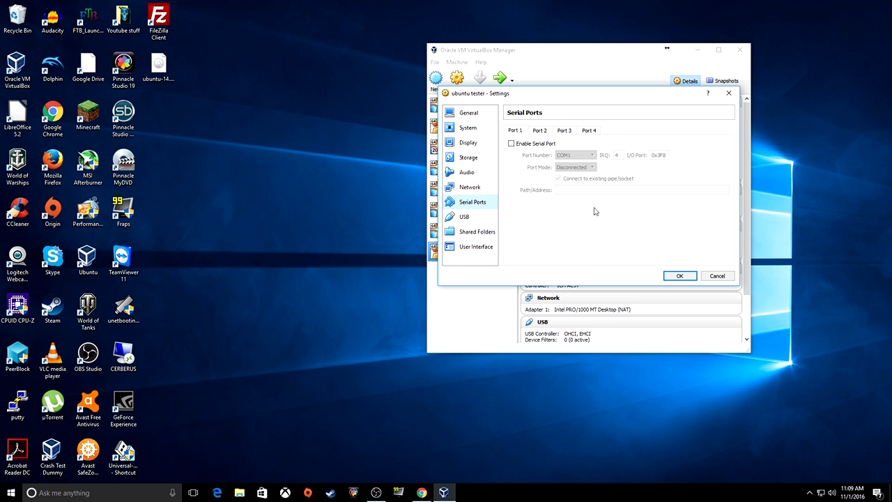
click(481, 220)
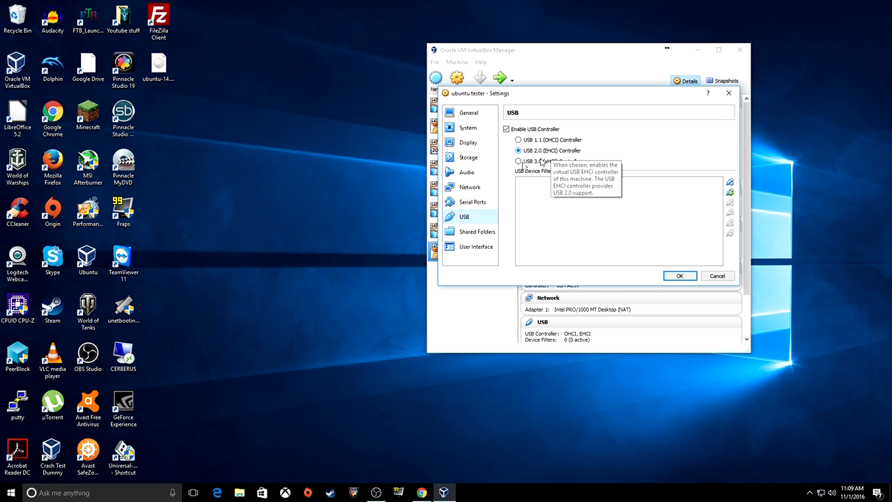
click(481, 232)
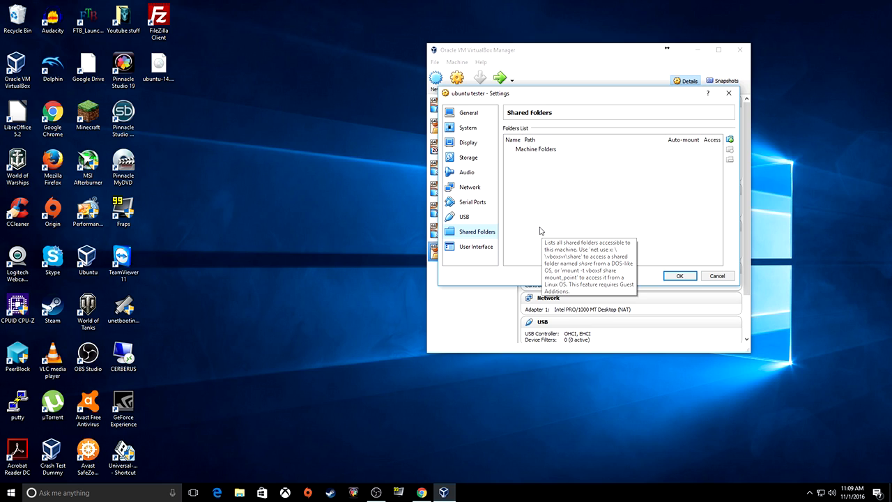
click(477, 250)
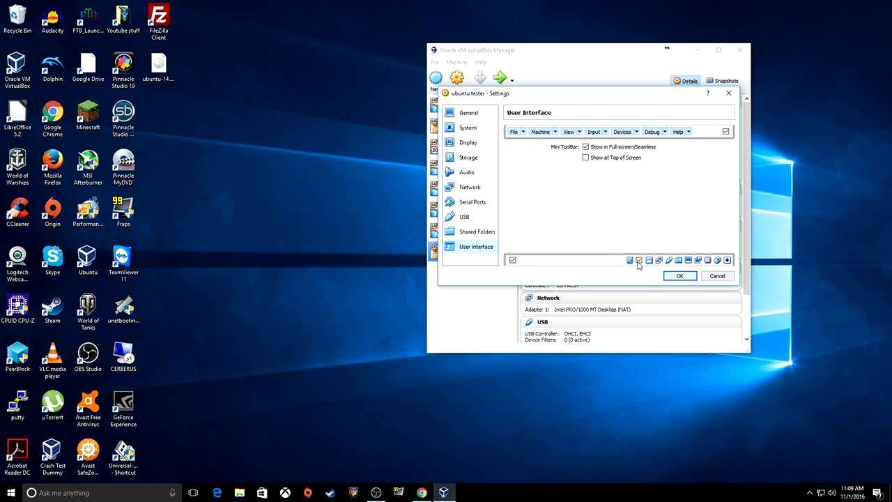
click(690, 276)
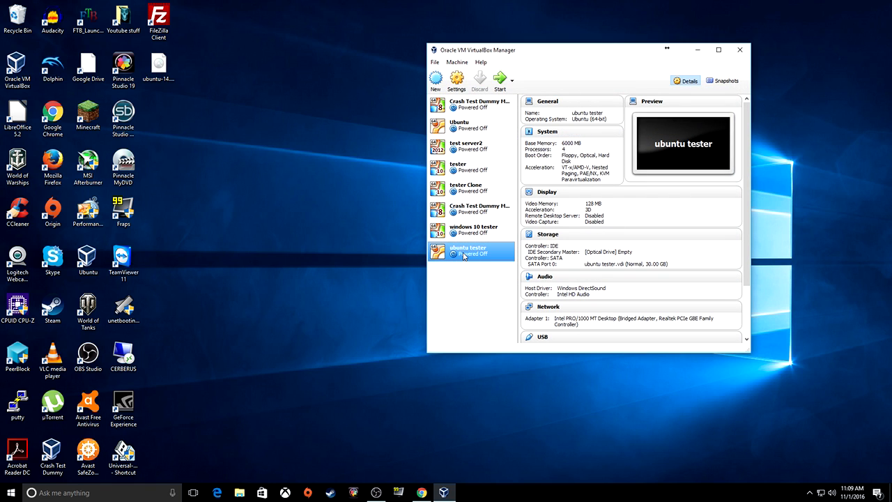
Start "ubuntu tester" with ubuntu-14.04.2-desktop-amd64.iso from the Desktop as its start-up disk
click(499, 80)
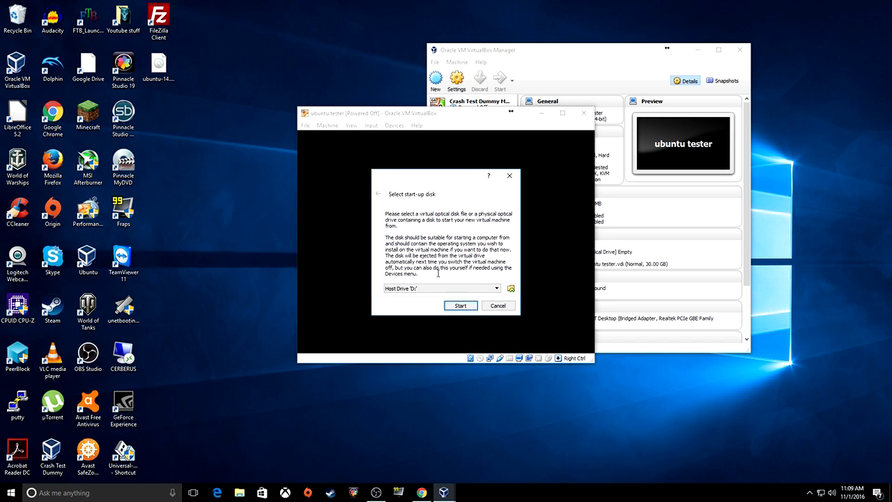
click(496, 289)
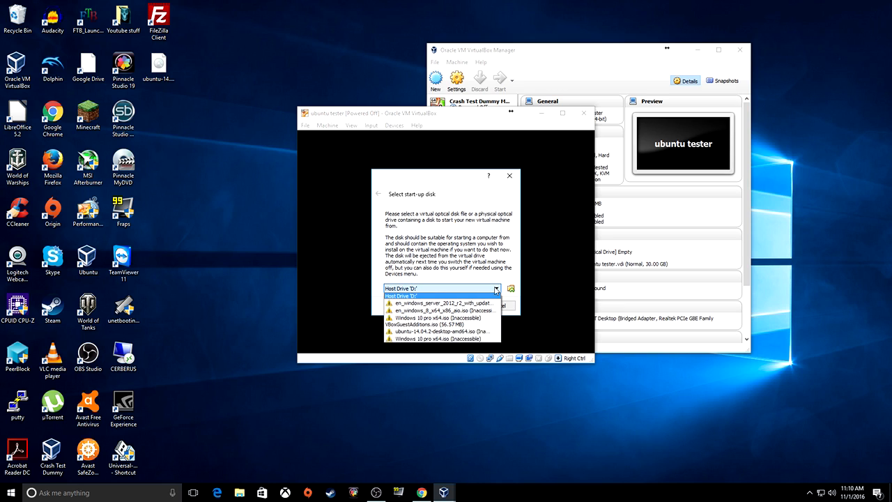
click(463, 265)
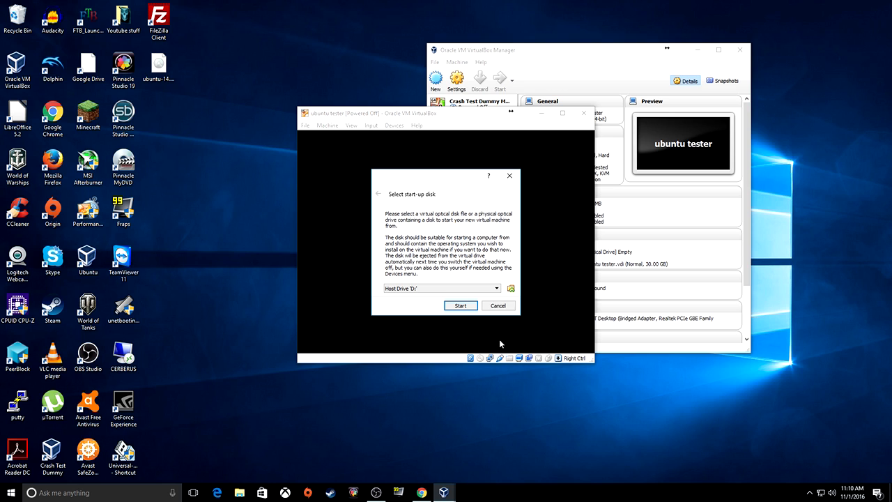
click(511, 289)
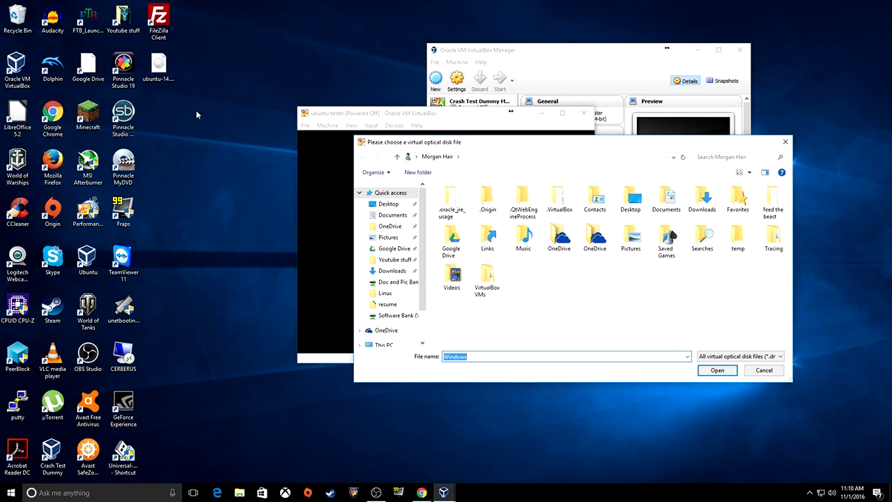
drag(155, 64, 228, 89)
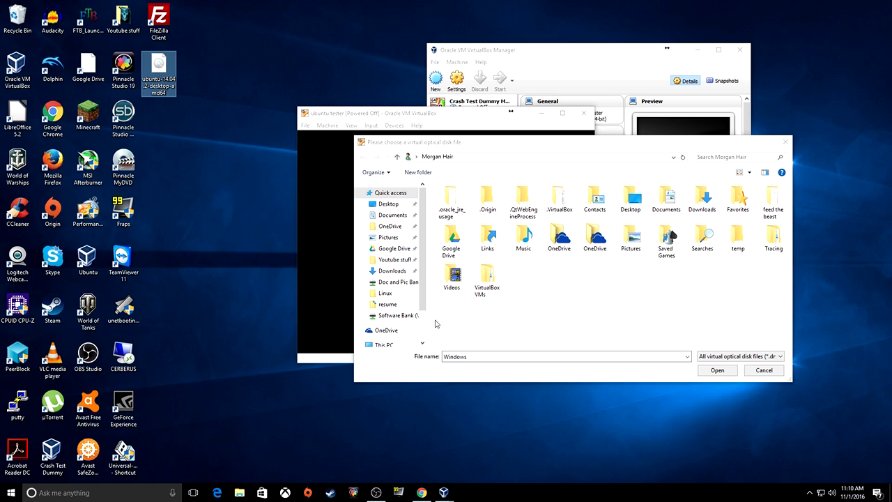
click(388, 204)
click(477, 209)
click(717, 370)
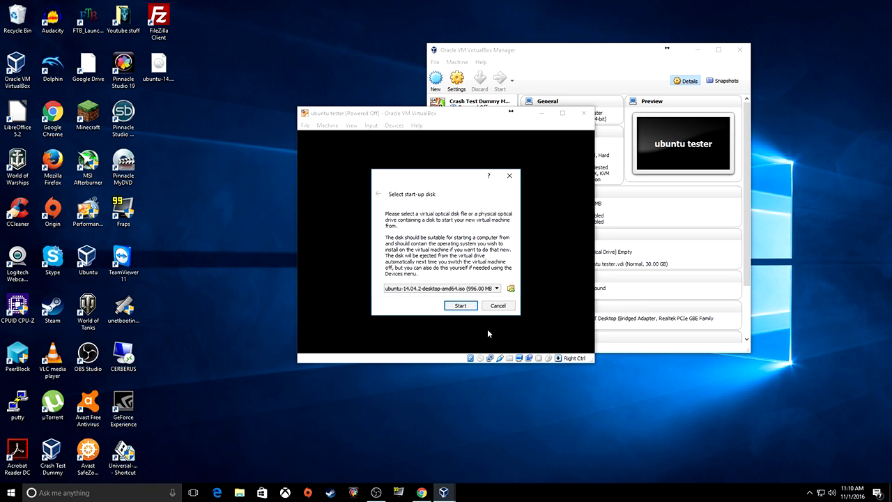
click(460, 305)
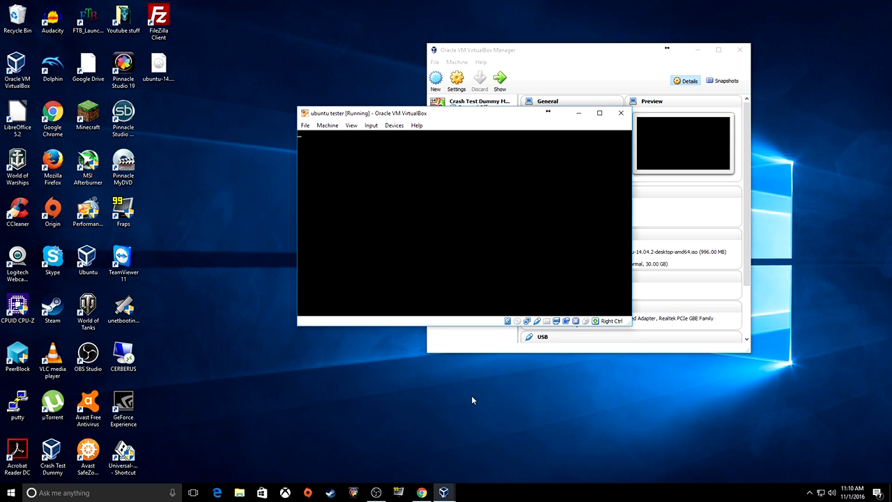
Reposition the running machine's window so the whole guest display fits on the screen
drag(499, 115, 518, 116)
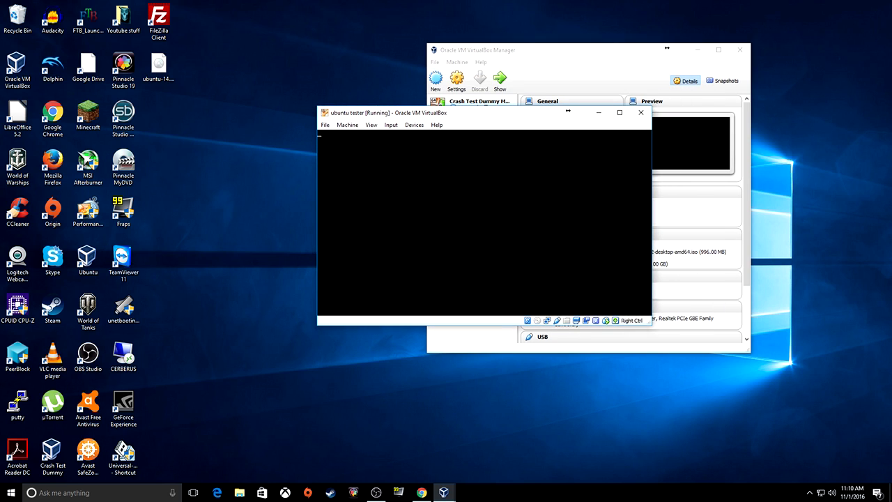
drag(568, 111, 557, 103)
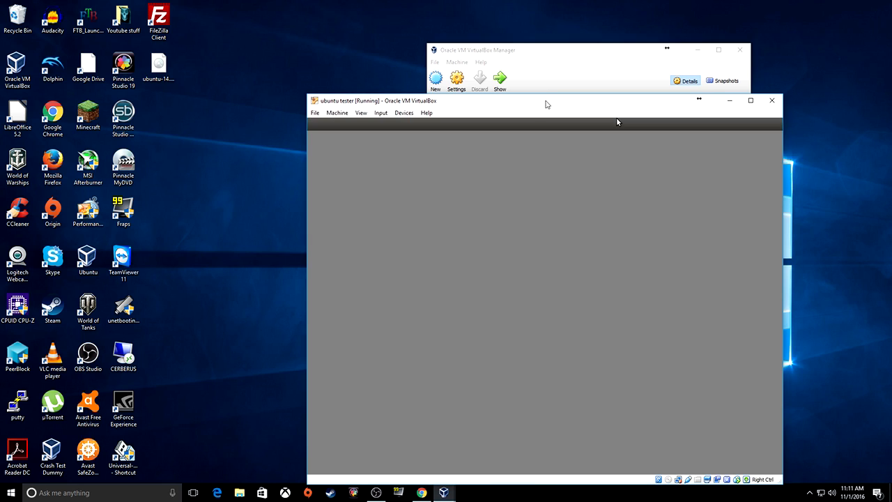
drag(546, 100, 492, 67)
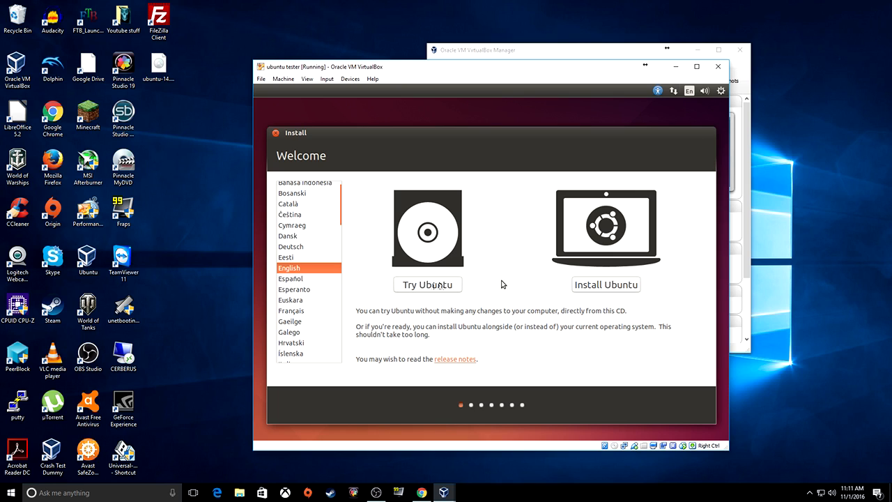
Choose to install Ubuntu in English, without downloading updates or installing the third-party software
click(608, 287)
click(617, 286)
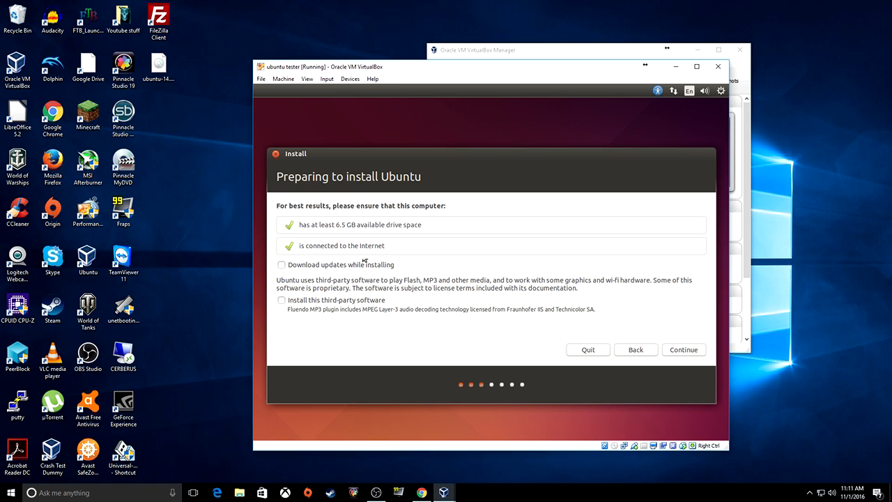
click(686, 353)
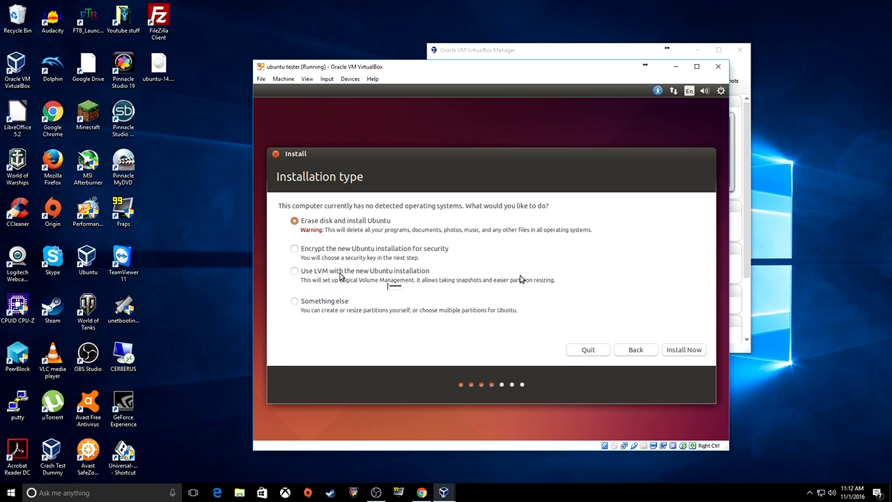
Install Ubuntu with the erase disk option, write the changes to the disks, and accept Denver as the location
click(684, 349)
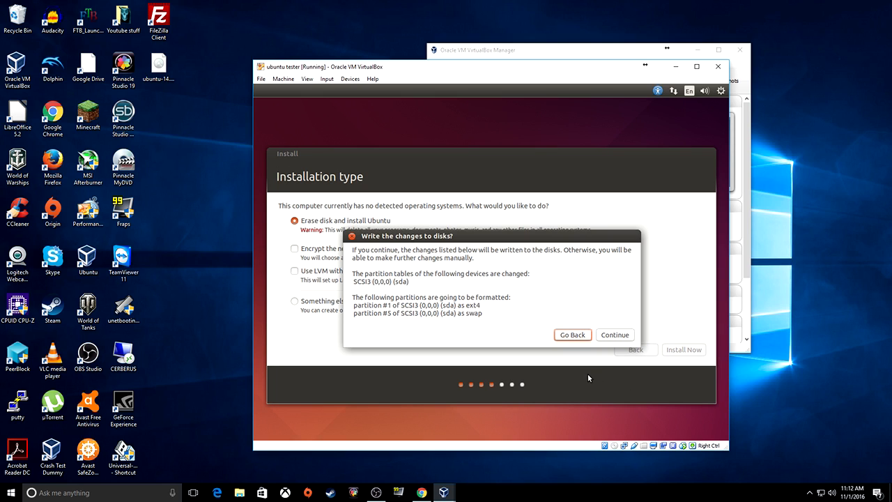
click(615, 335)
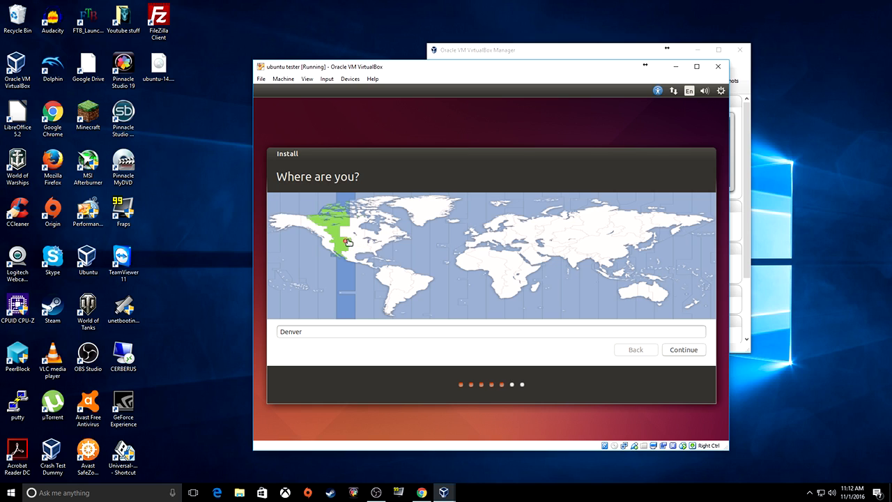
click(697, 352)
click(690, 352)
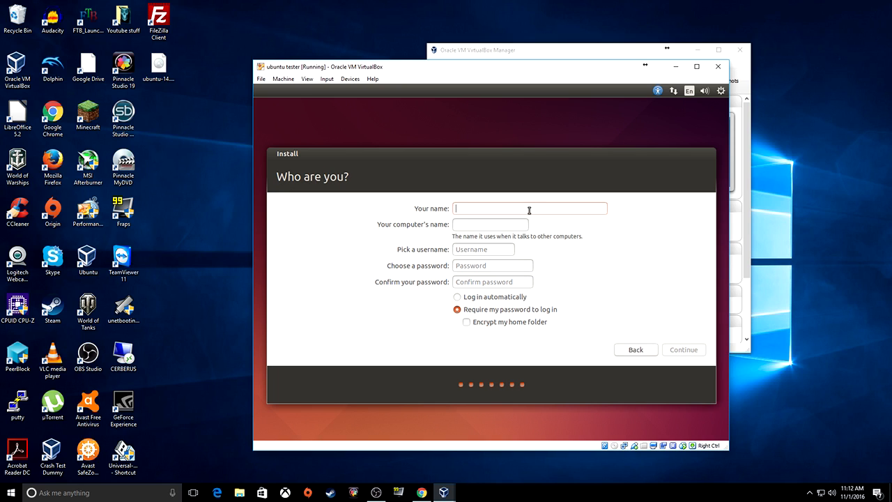
Fill in the user's name, enter and confirm the account password with login password required, and continue the installation
text(cheif)
key(Tab)
key(Tab)
key(Tab)
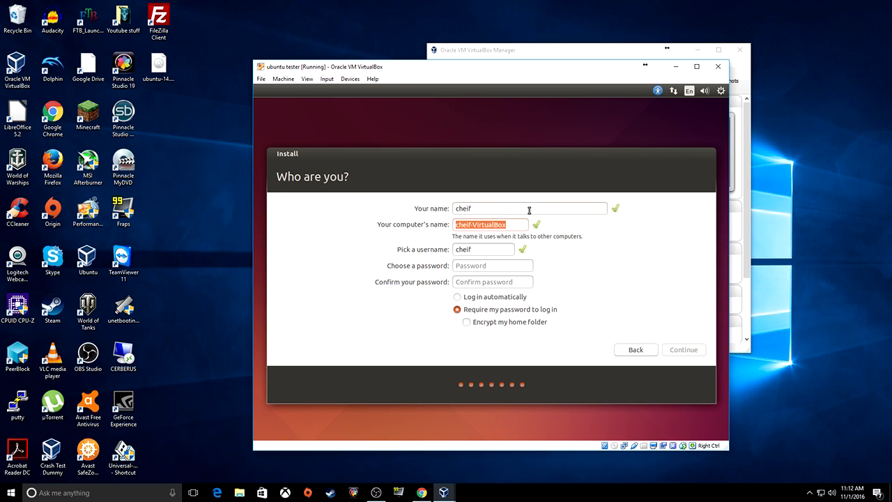
text(***********)
key(Tab)
text(*********)
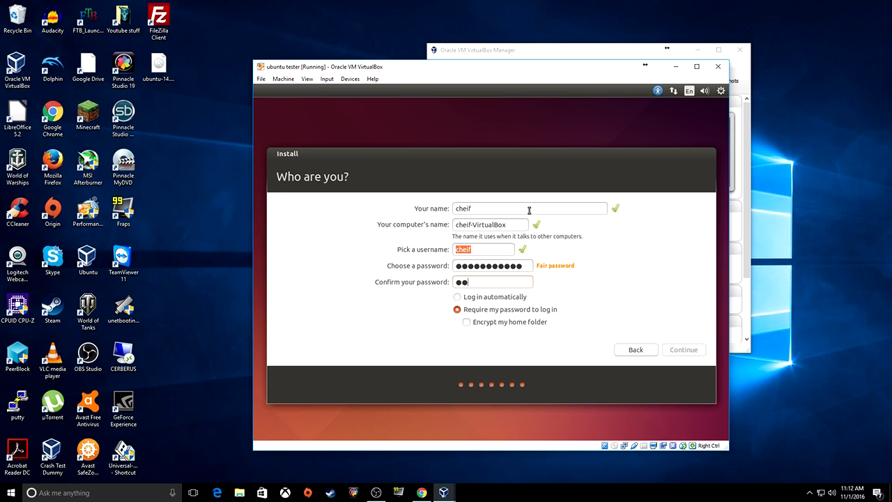
text(**)
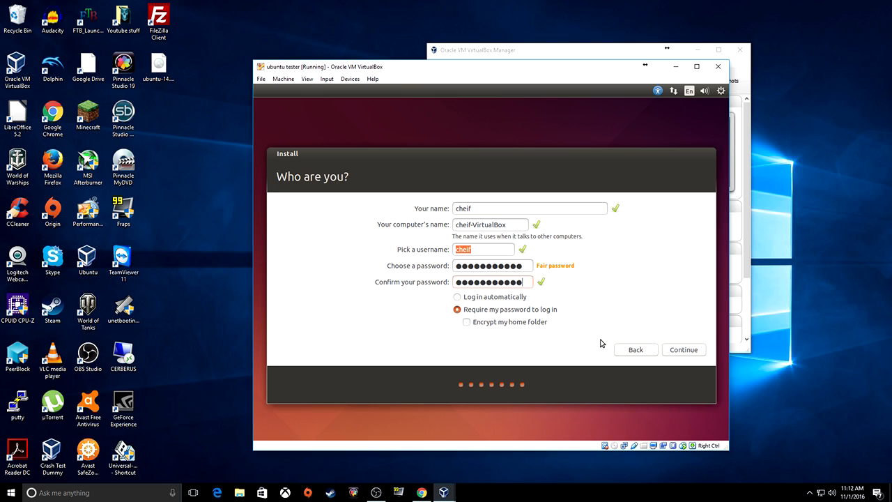
click(679, 350)
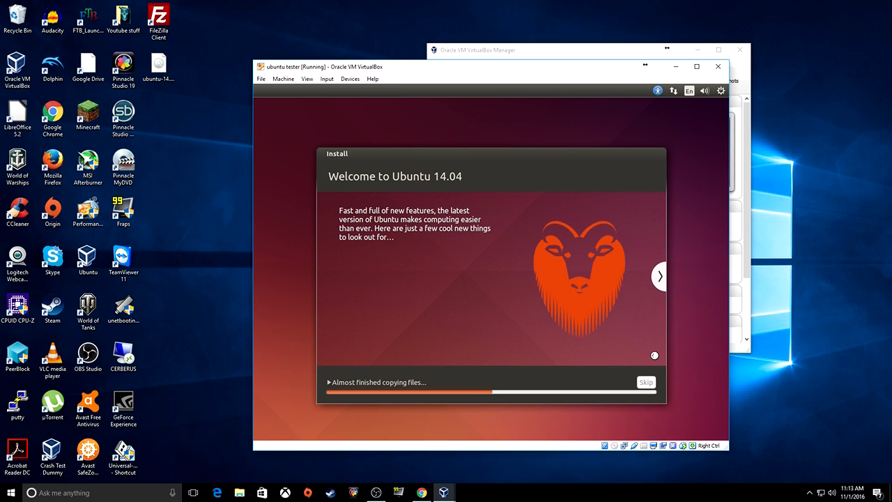
Restart the machine after the Ubuntu installation completes, and continue past the request to remove the installation media
click(328, 381)
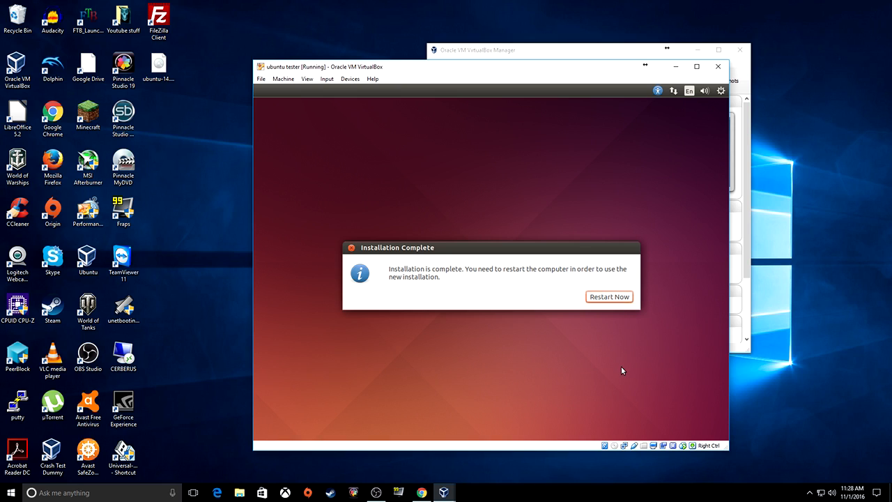
click(616, 304)
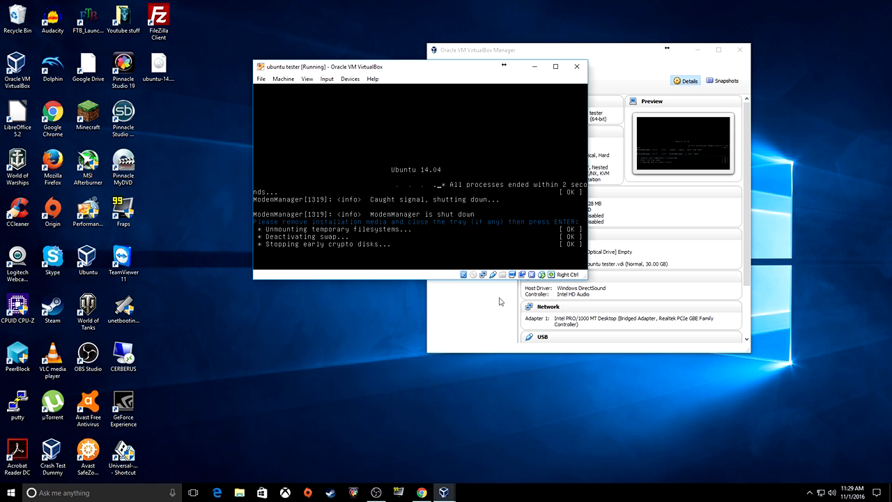
key(Return)
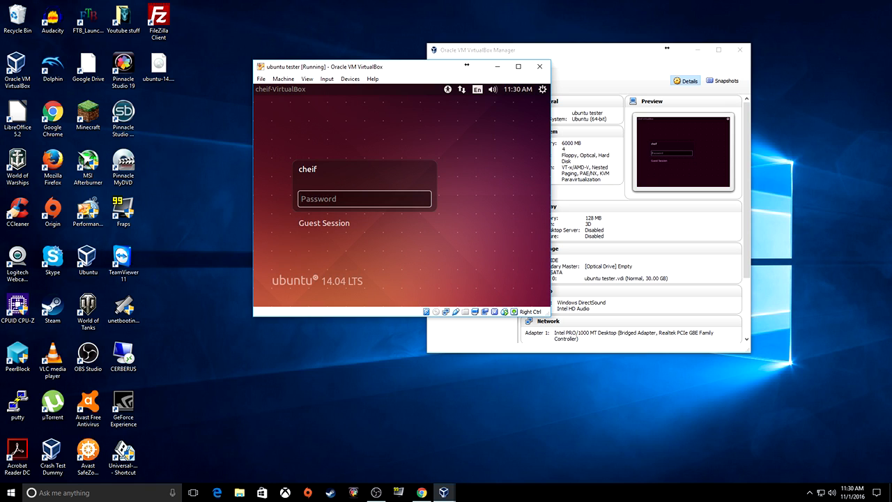
Switch the machine to full screen, log in with the account password, and postpone the Ubuntu upgrade with Ask Me Later
key(Control_R+f)
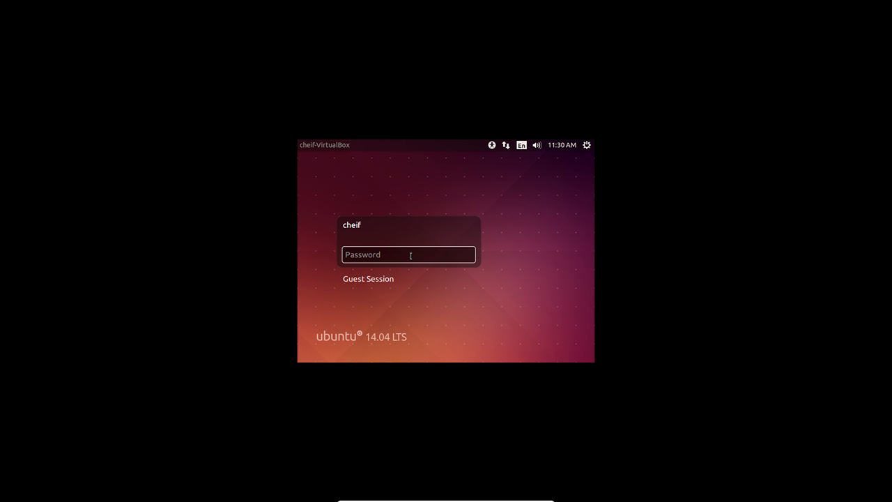
text(•••••••••)
key(Return)
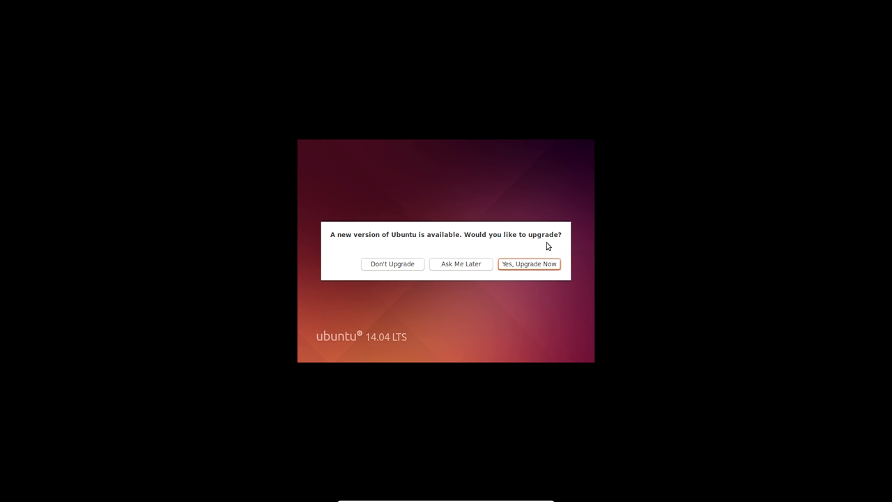
click(461, 264)
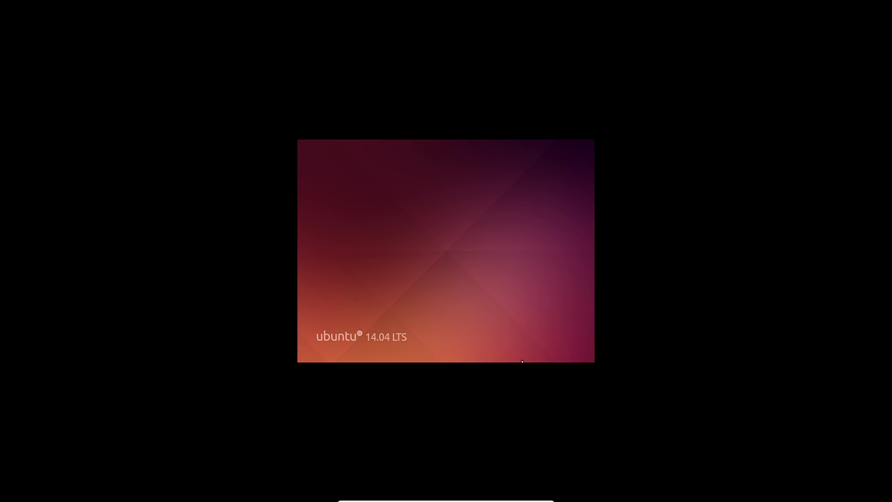
Return the machine from full screen to an enlarged window and insert the Guest Additions CD image
key(Control_R+f)
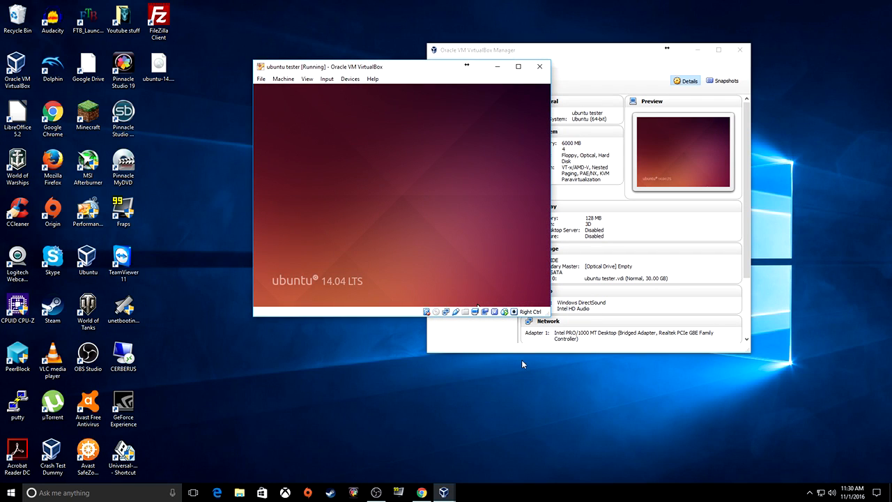
drag(550, 316, 809, 430)
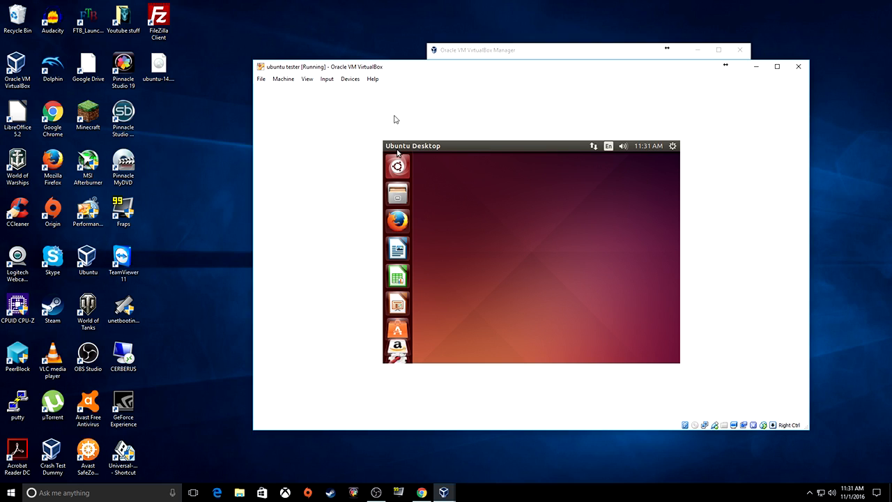
click(327, 79)
mouse_move(350, 81)
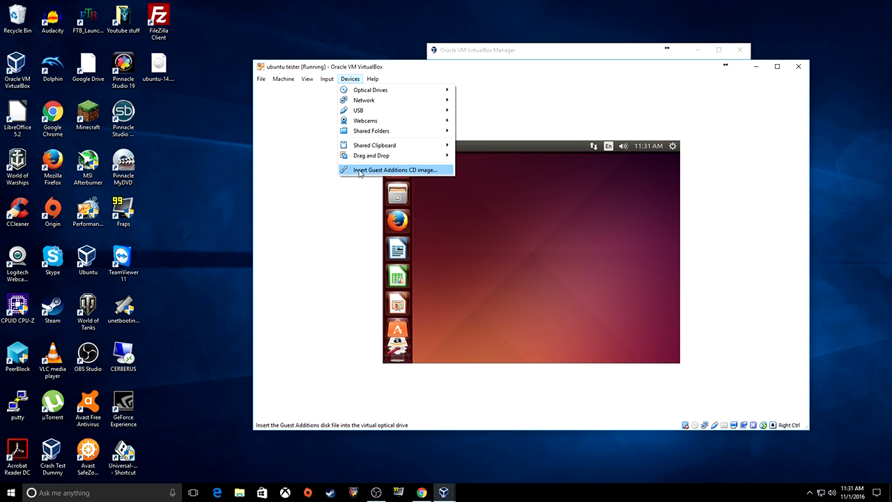
click(415, 171)
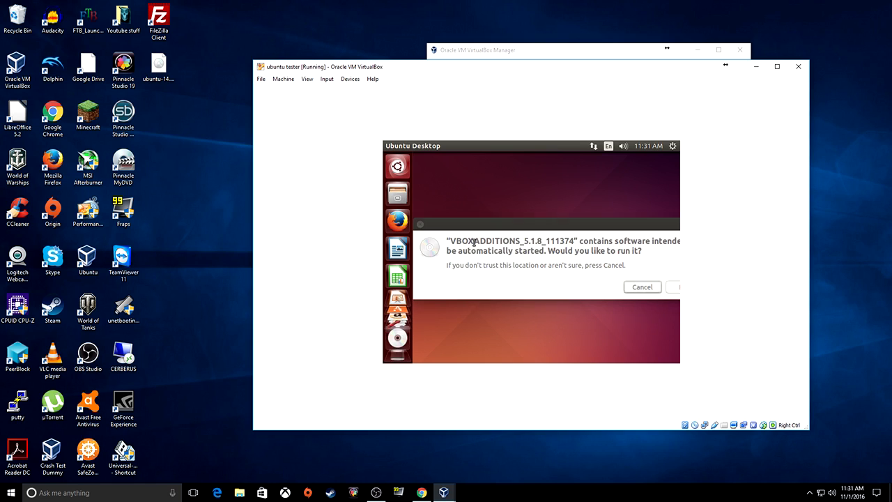
Run the Guest Additions software from the inserted CD and authenticate the installation with the account password
drag(629, 224, 568, 213)
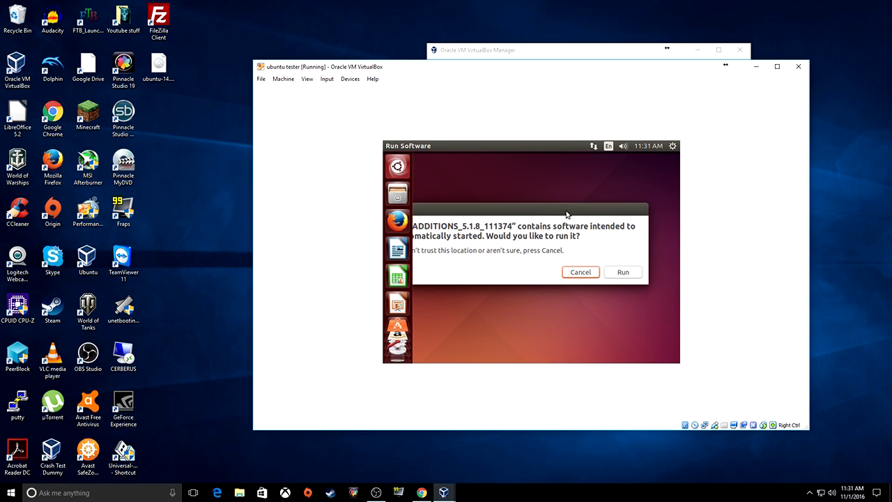
click(623, 272)
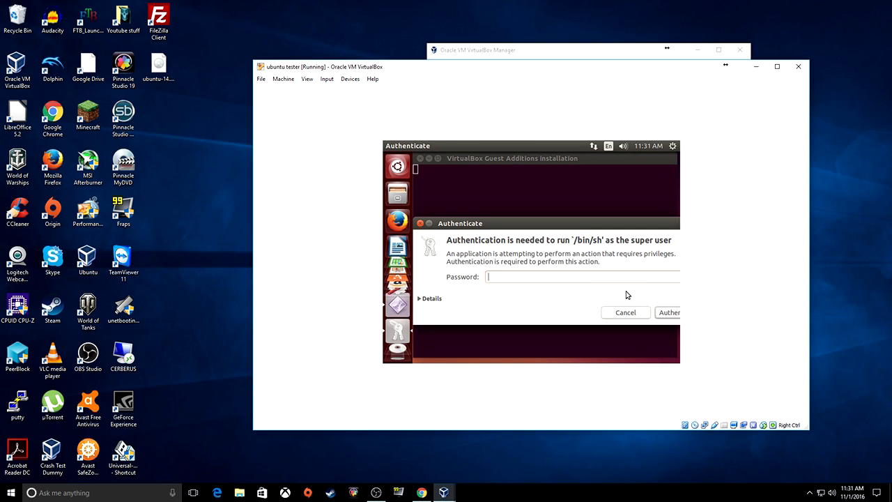
text(*********)
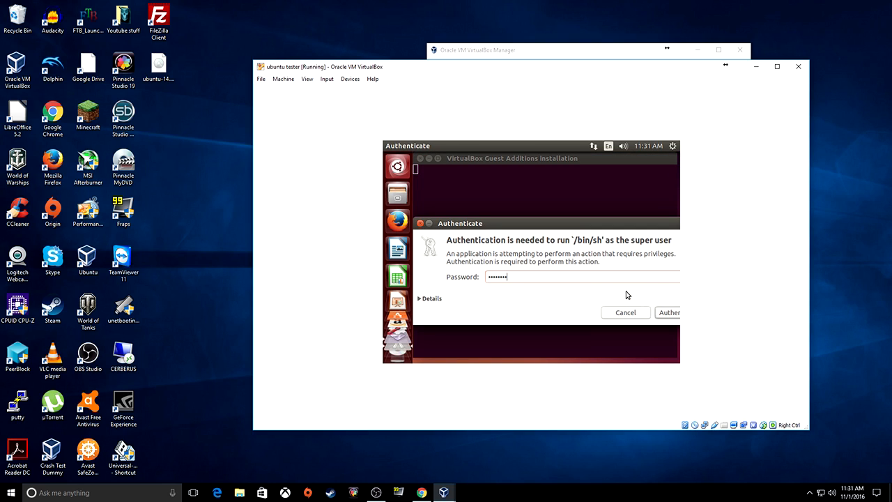
text(**)
key(Return)
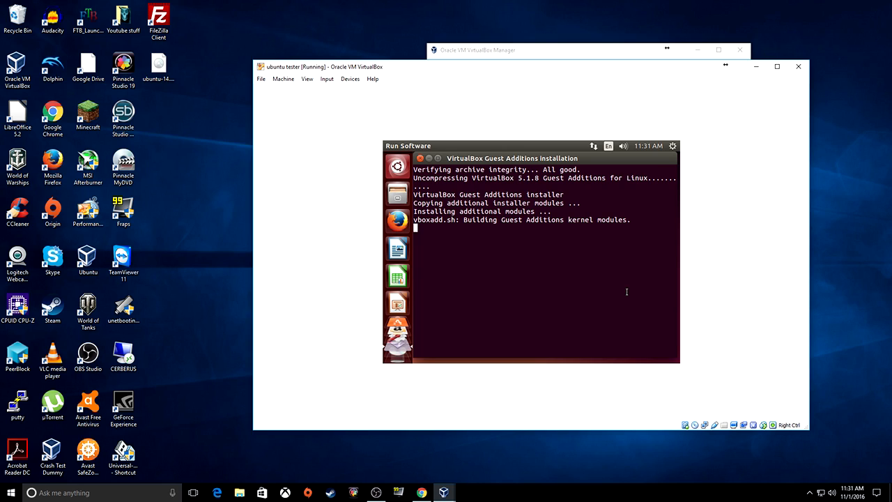
Point out the Guest Additions CD image option again, and close the finished Guest Additions installation window
click(352, 80)
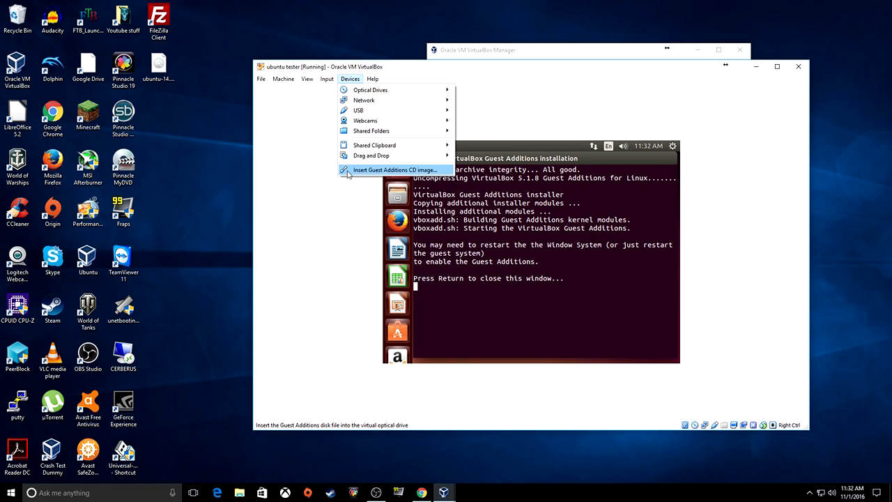
click(598, 313)
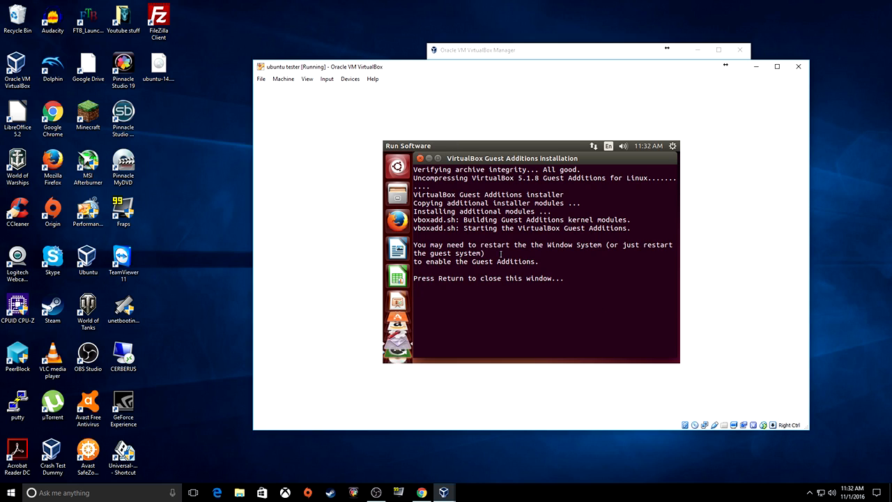
click(350, 79)
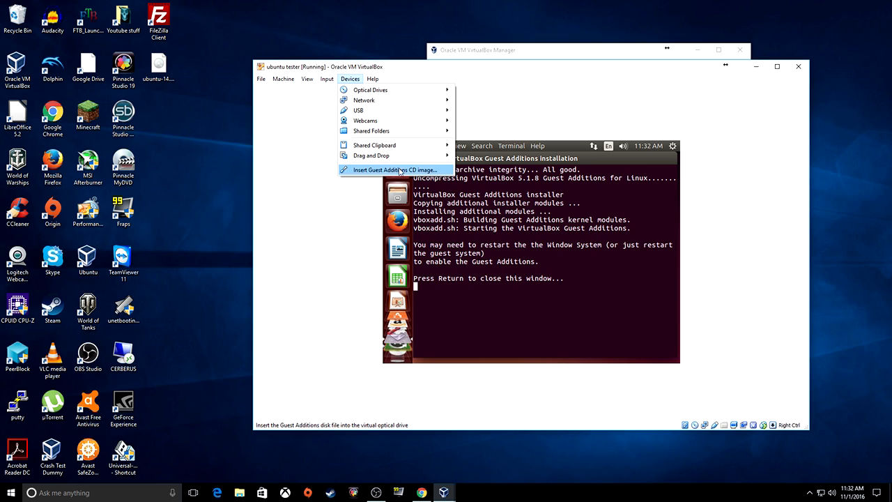
click(569, 332)
key(Return)
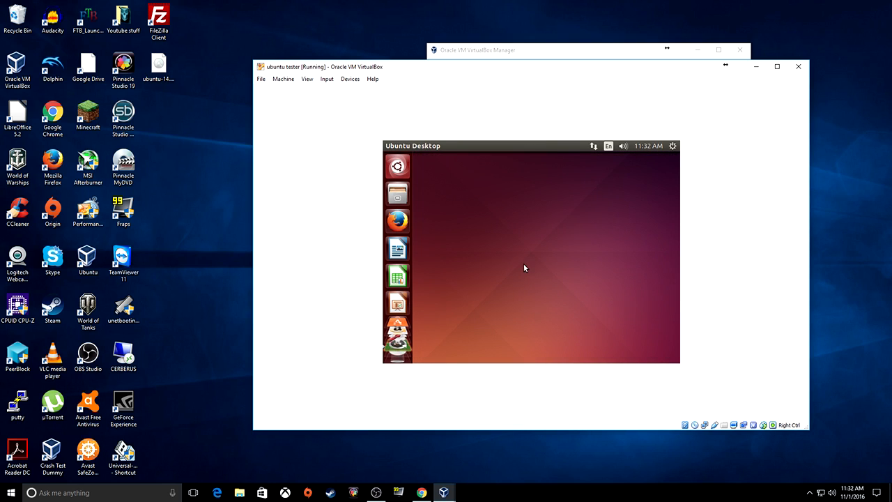
Restart the Ubuntu guest from its session options and switch the machine to full screen
click(674, 147)
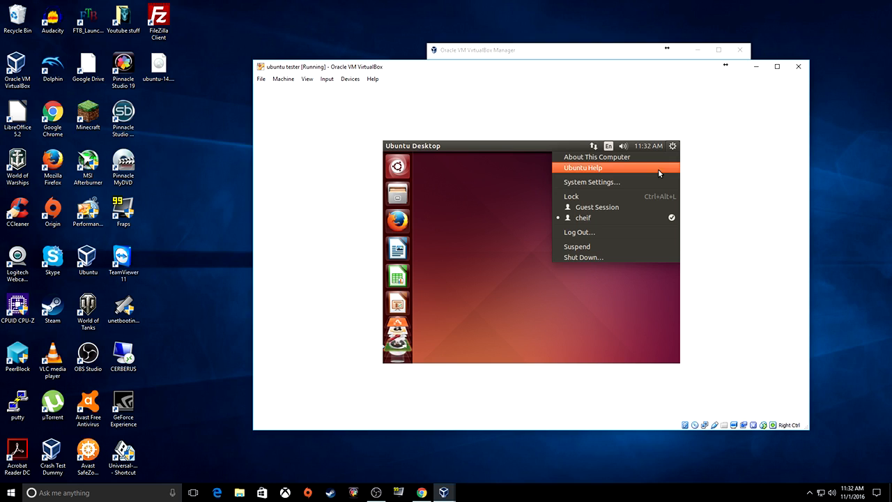
click(674, 147)
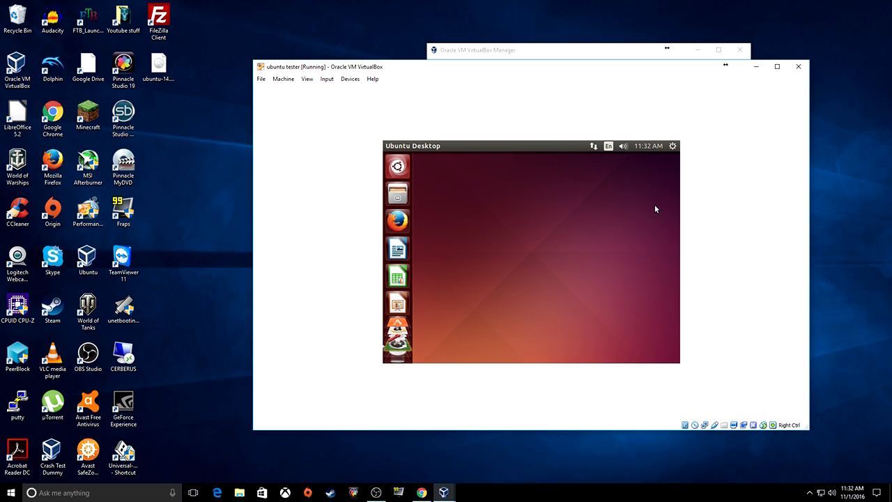
click(673, 148)
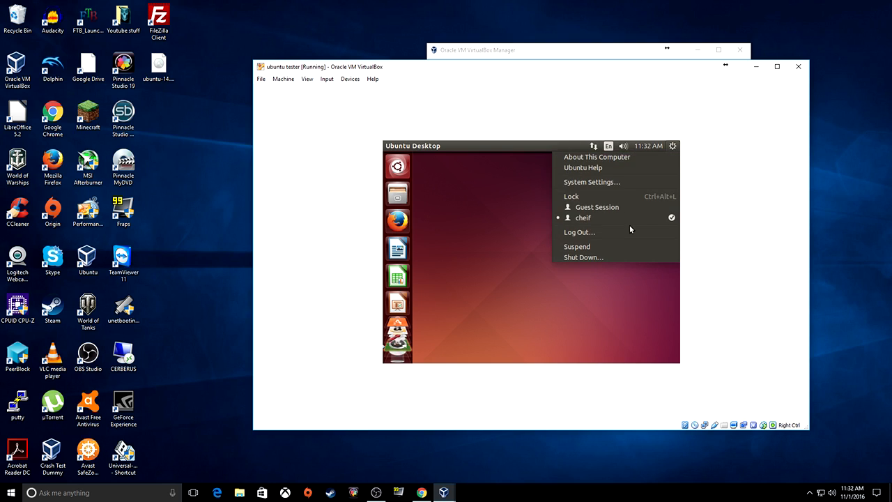
click(603, 258)
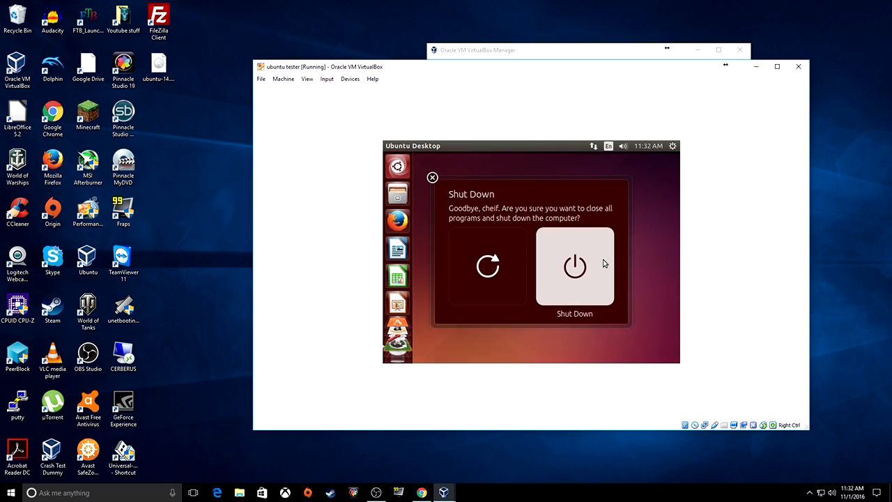
click(495, 276)
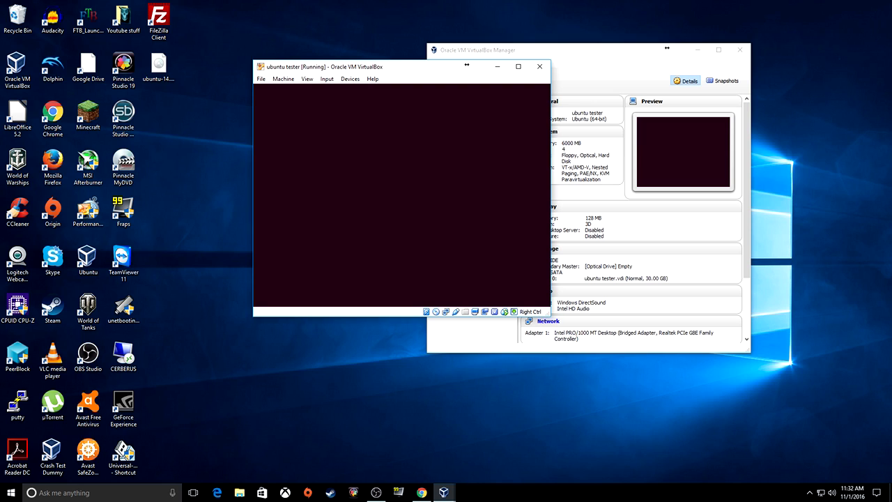
key(Control_R+f)
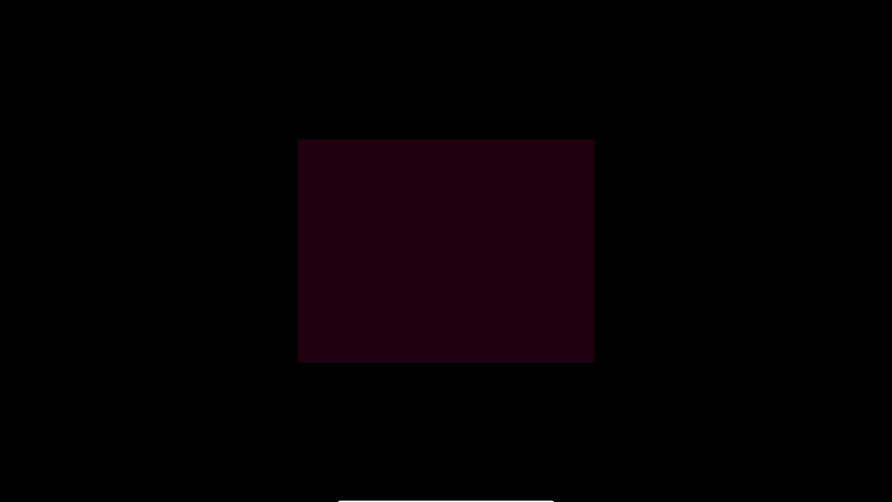